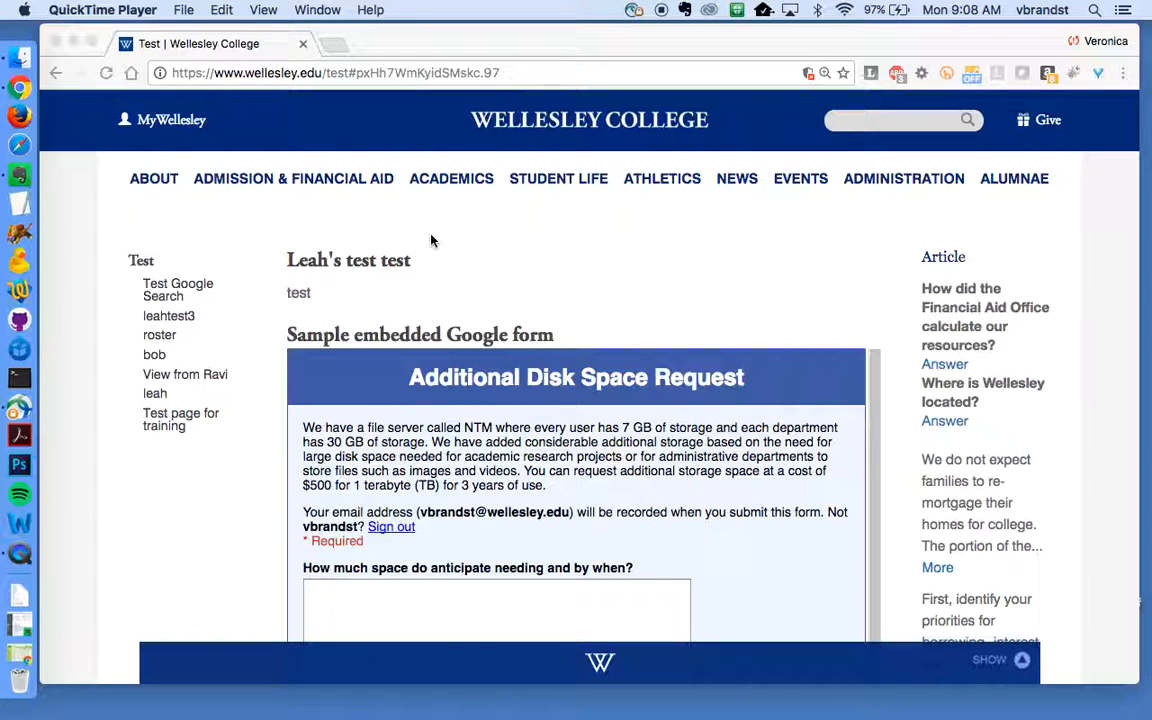
click(302, 75)
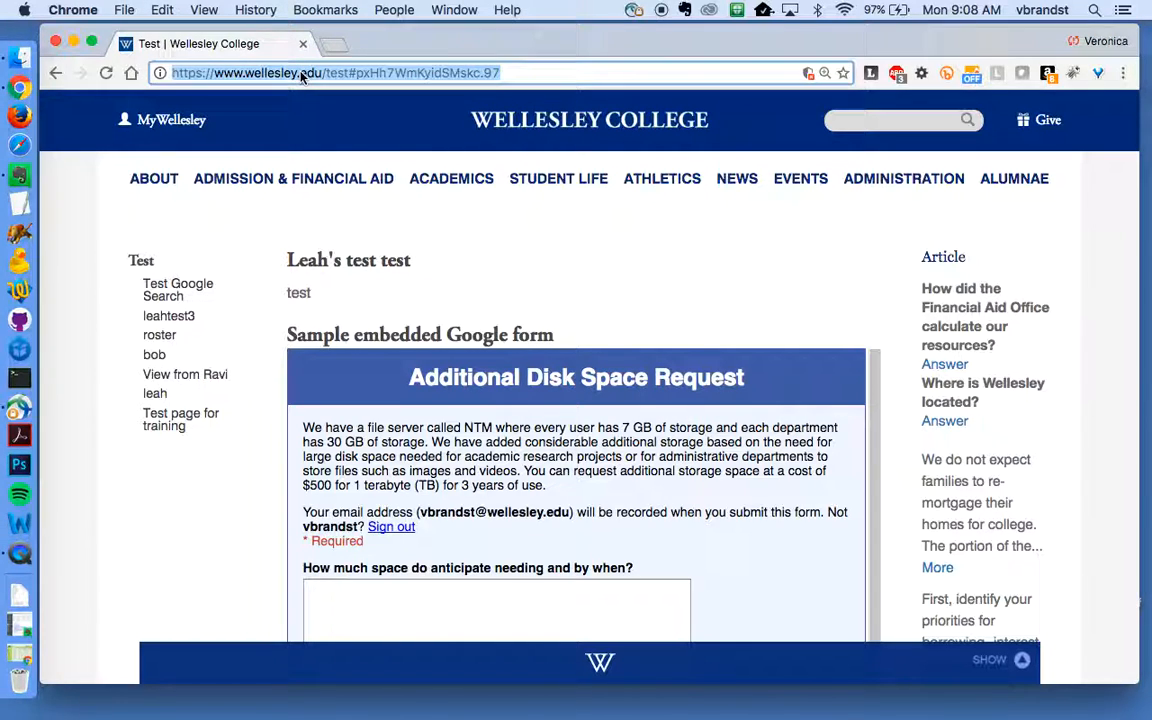
text(www)
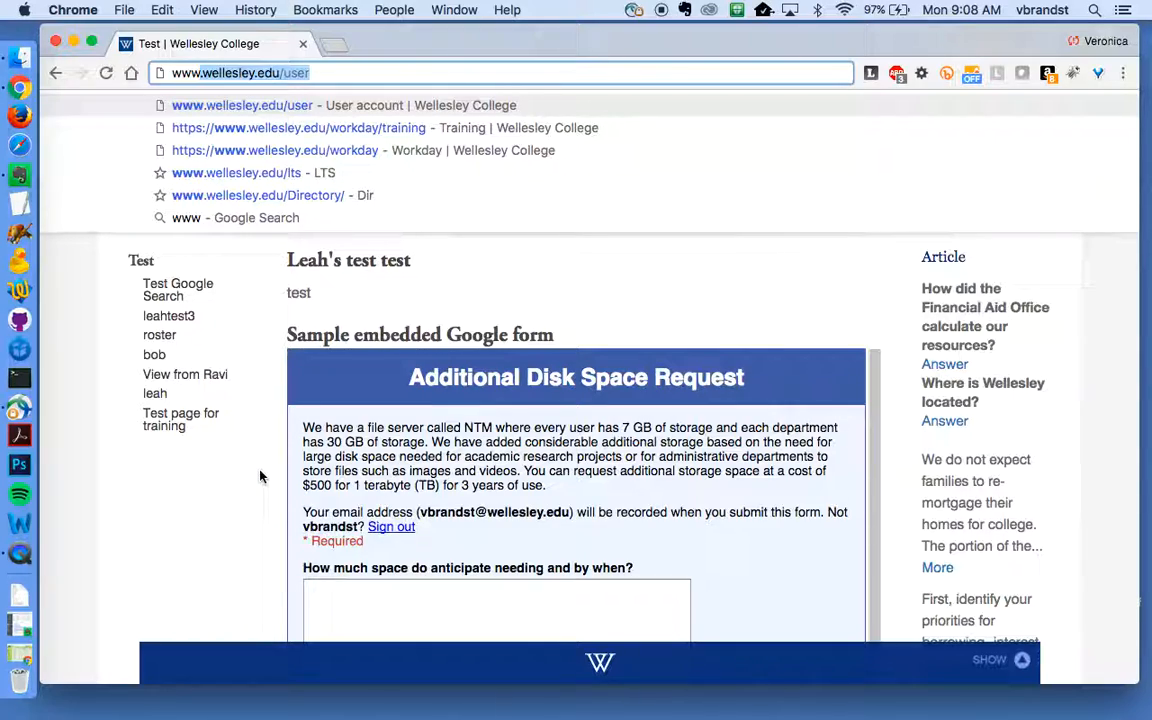
scroll(260, 476, down, 15)
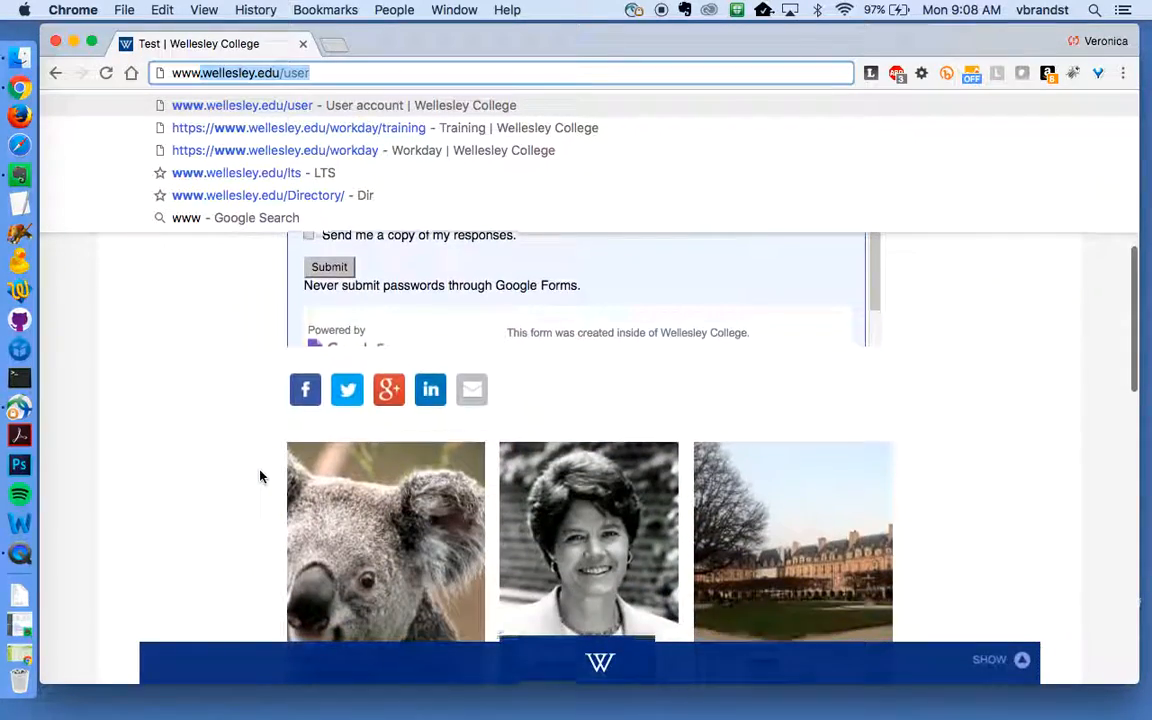
scroll(260, 476, down, 10)
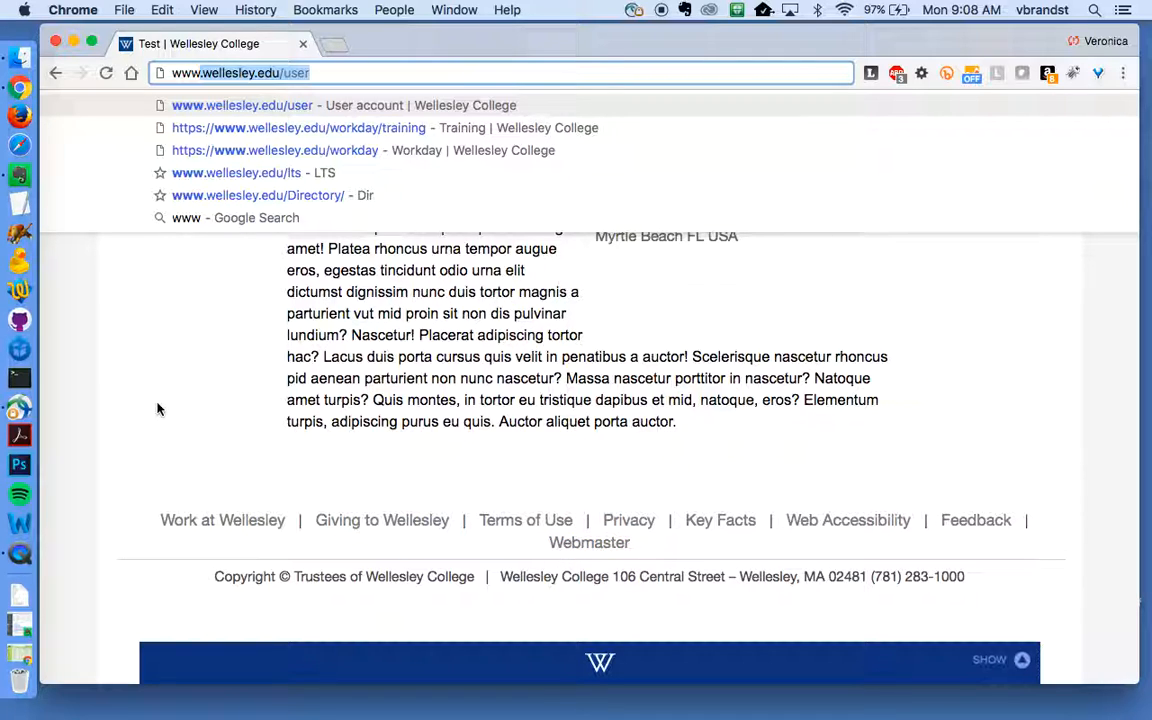
scroll(157, 408, up, 15)
scroll(157, 408, up, 10)
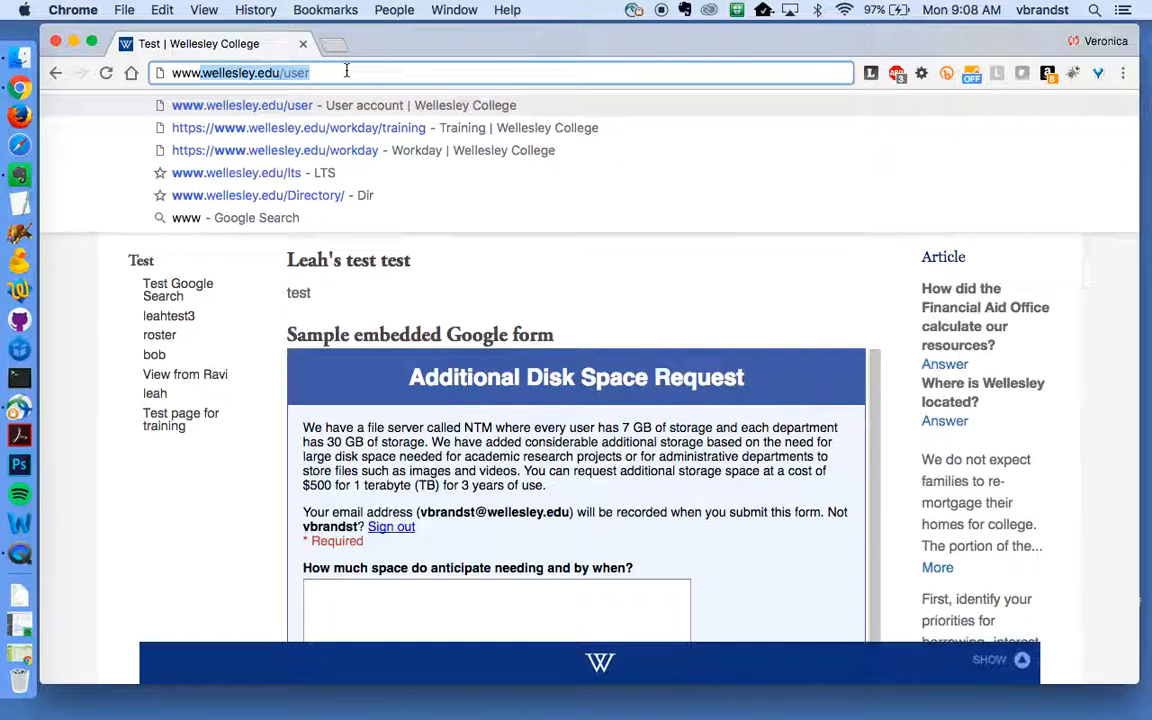
key(Return)
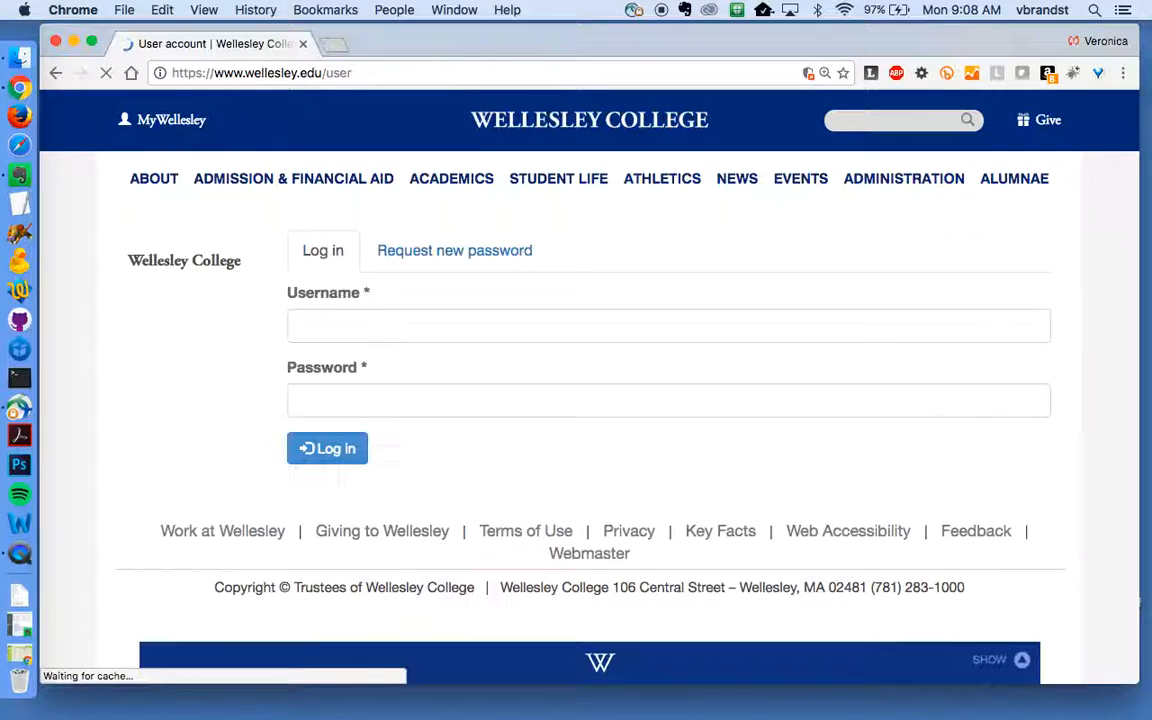
- Log in with the editor's username and password
click(316, 327)
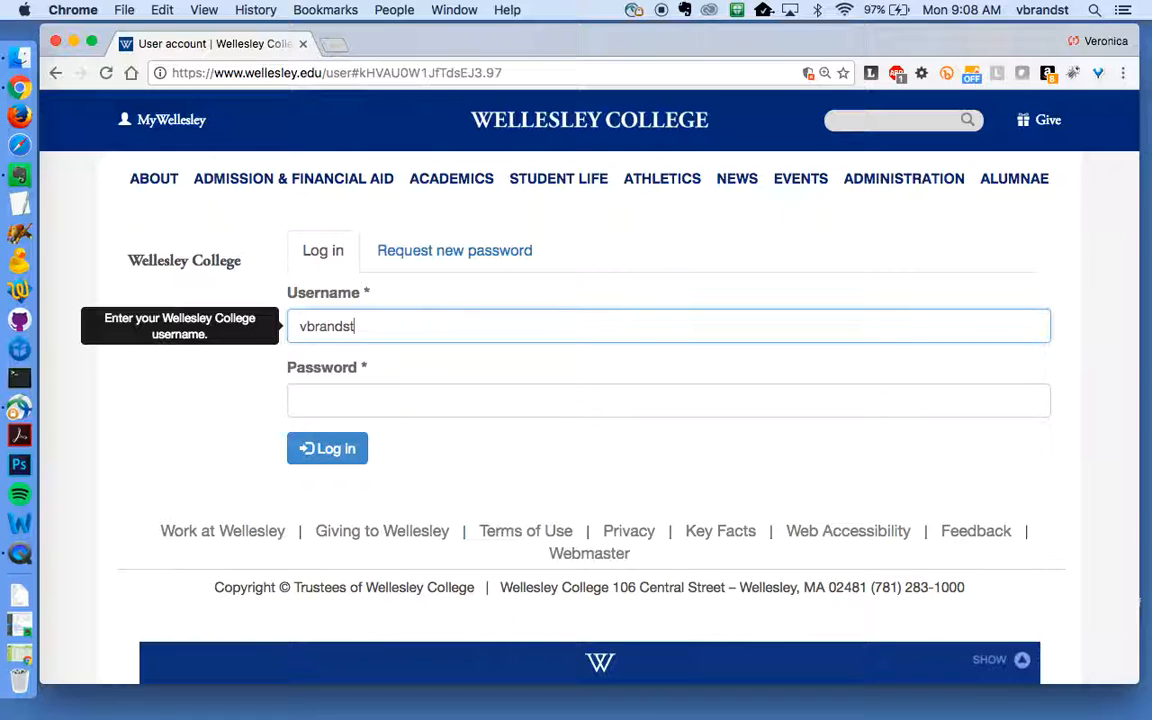
key(Tab)
text(****)
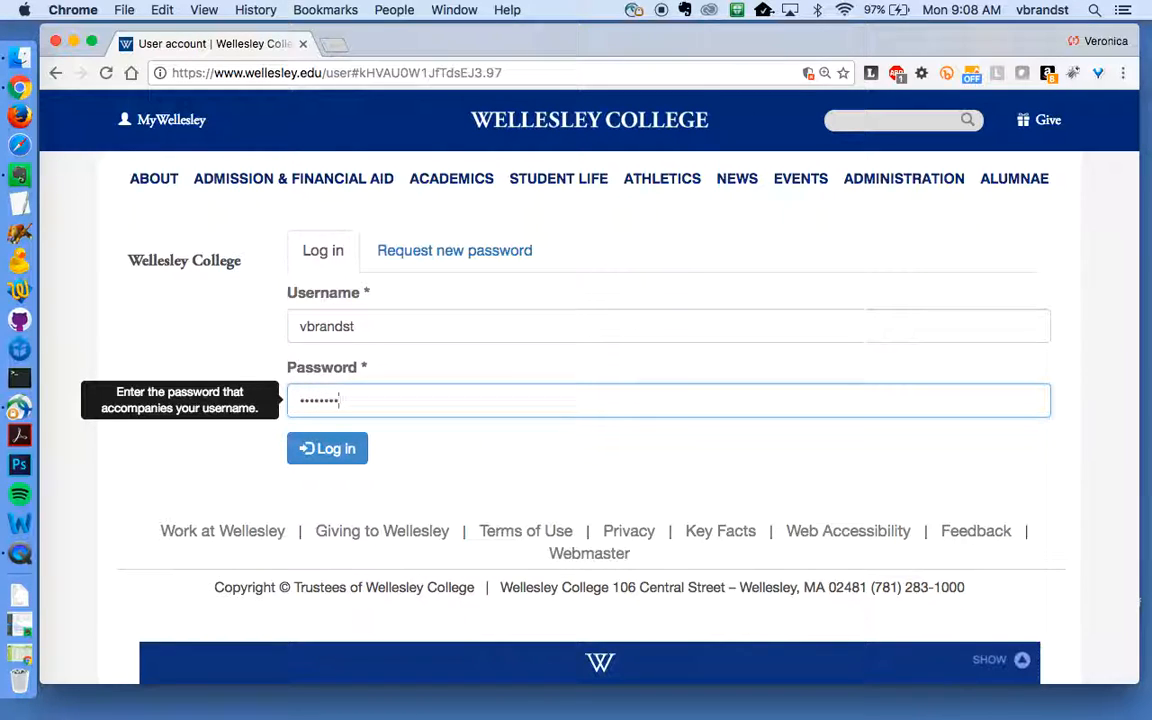
click(347, 452)
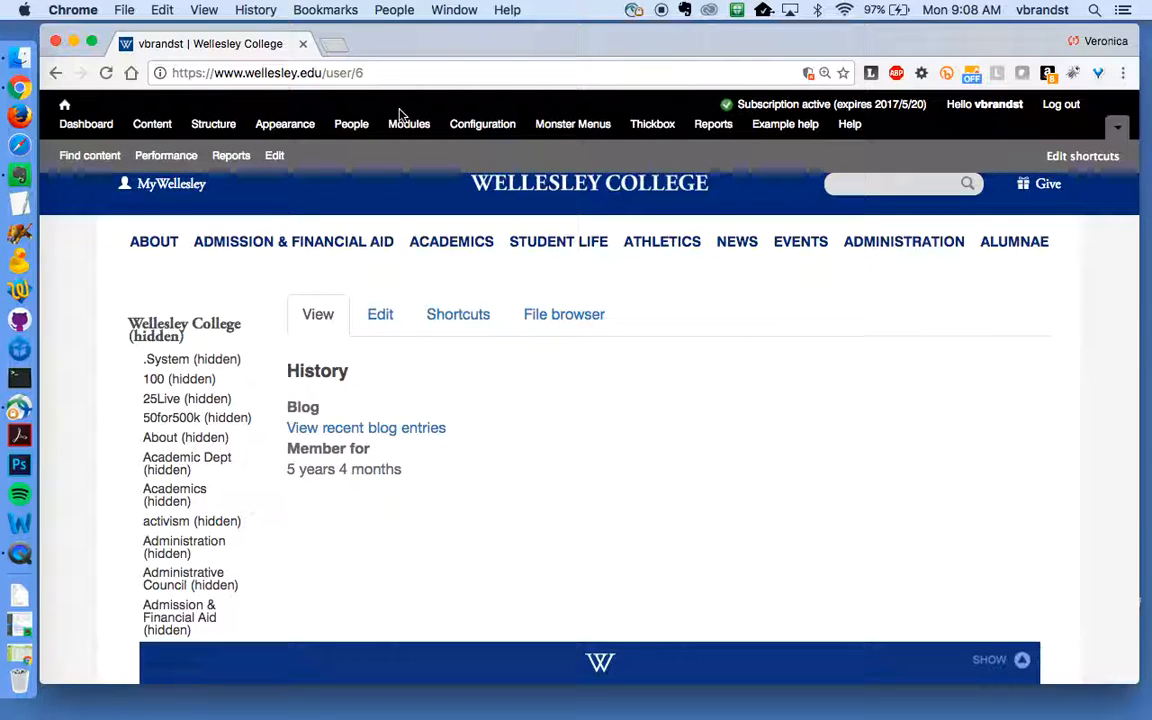
- Scroll the sidebar's list of hidden sections down to Test (hidden)
mouse_move(372, 241)
scroll(126, 507, down, 10)
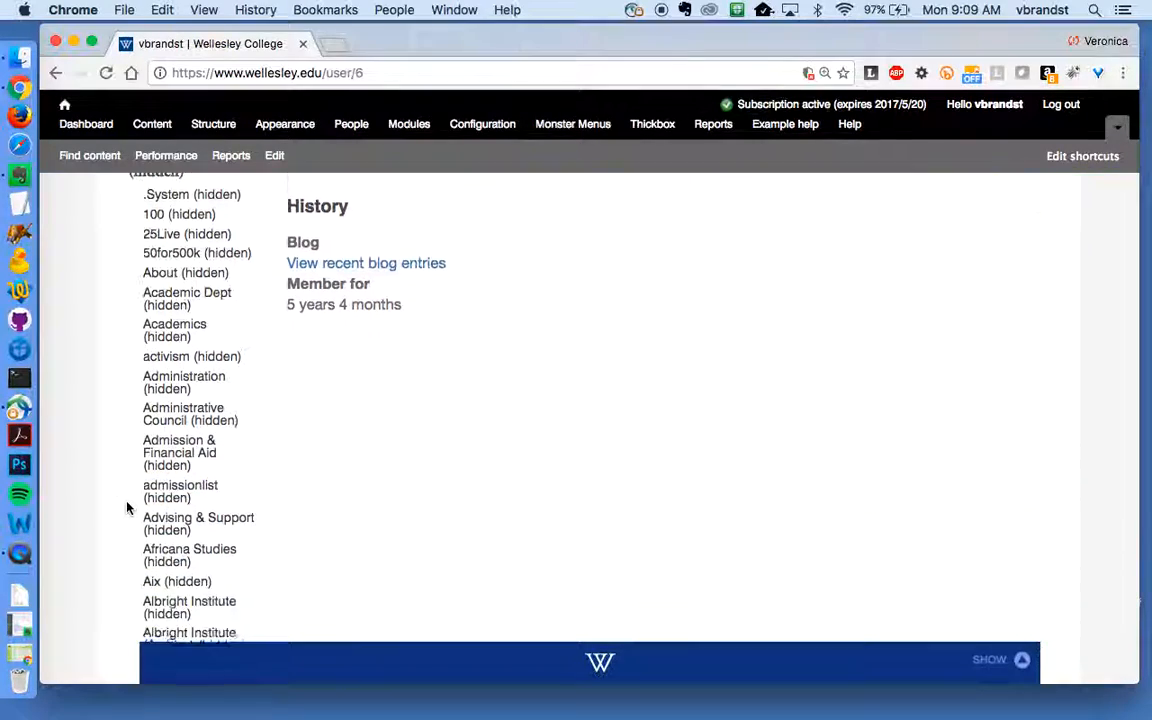
scroll(126, 507, down, 12)
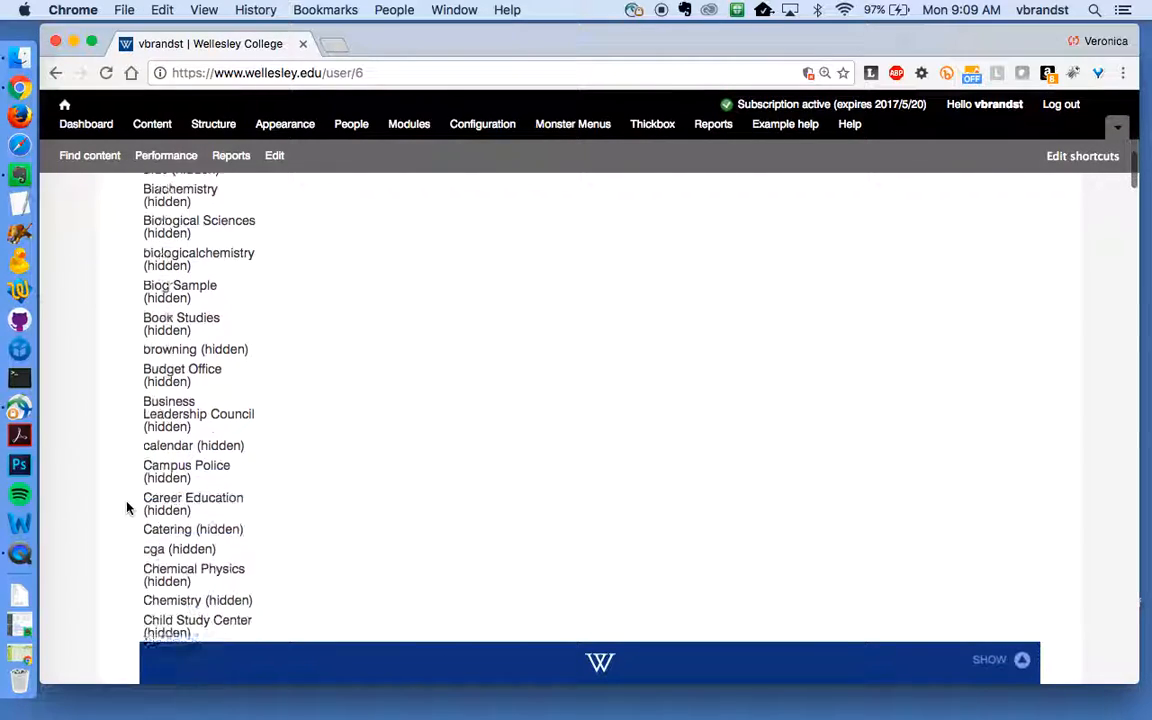
scroll(126, 507, down, 15)
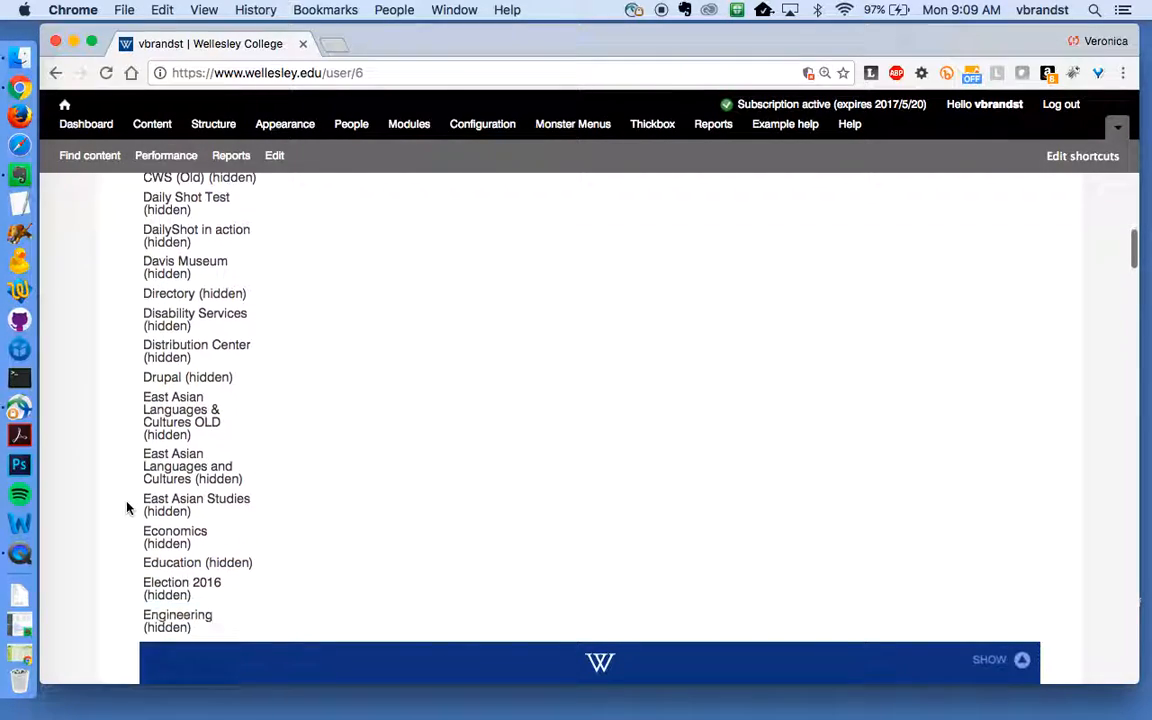
scroll(126, 507, down, 15)
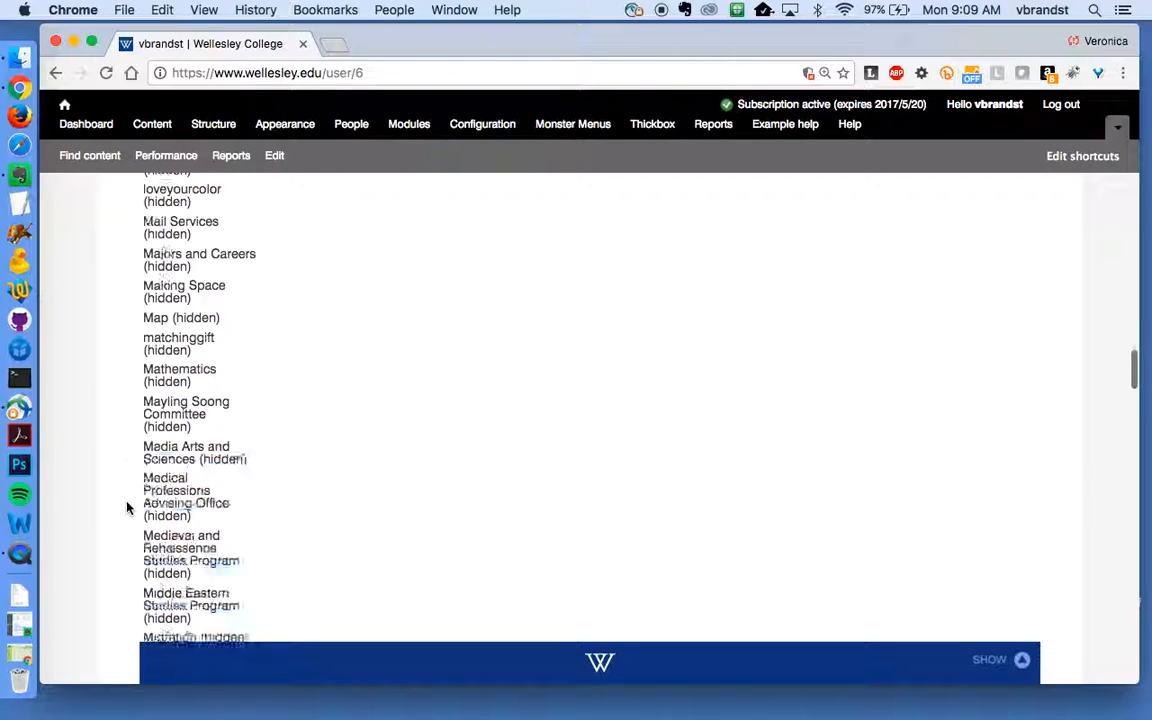
scroll(126, 507, down, 12)
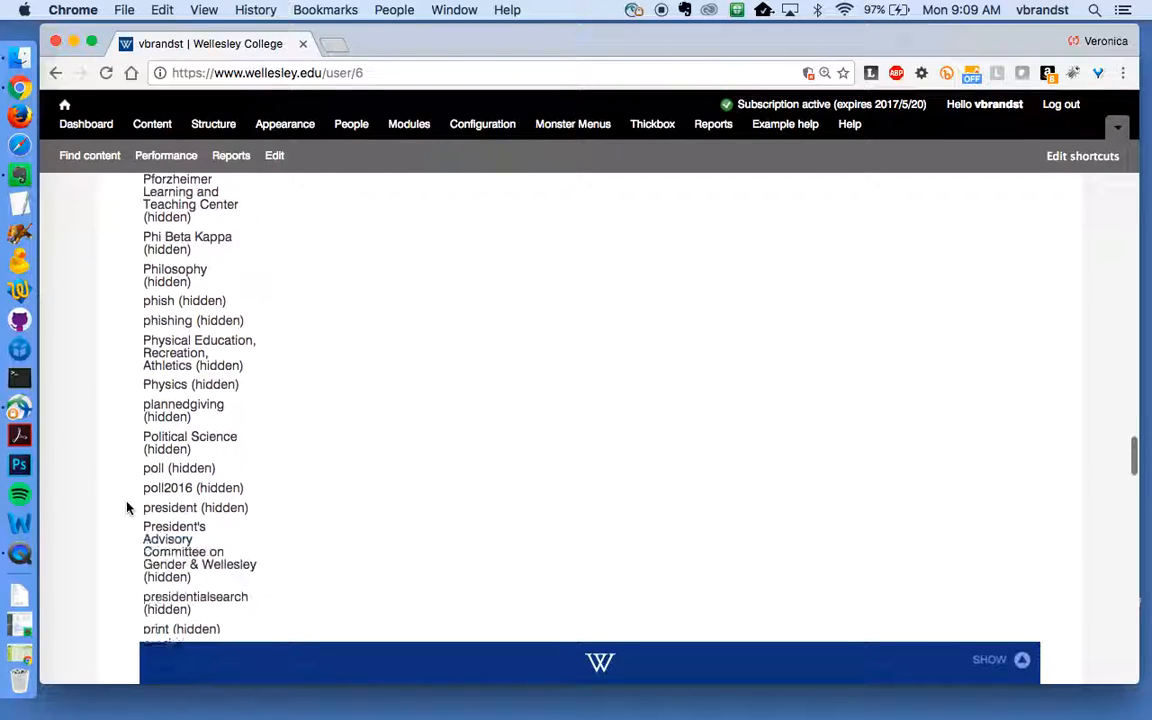
scroll(126, 507, down, 15)
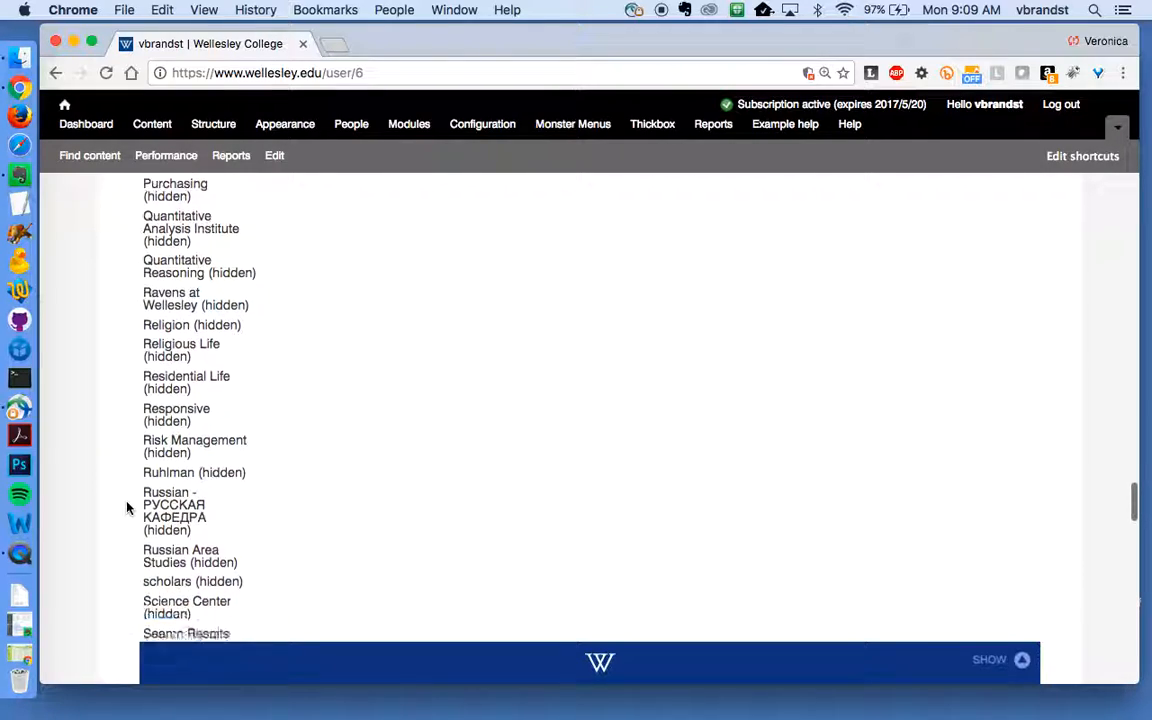
scroll(126, 507, down, 6)
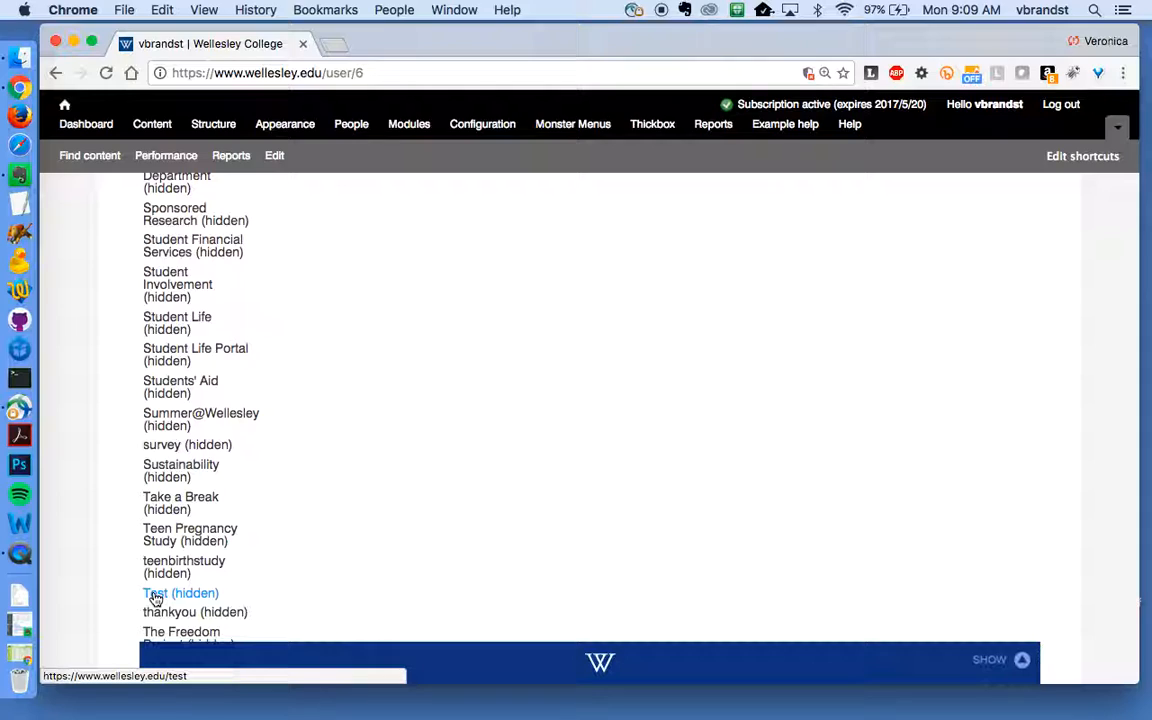
- Replace user/6 in the address with test
click(338, 71)
click(333, 72)
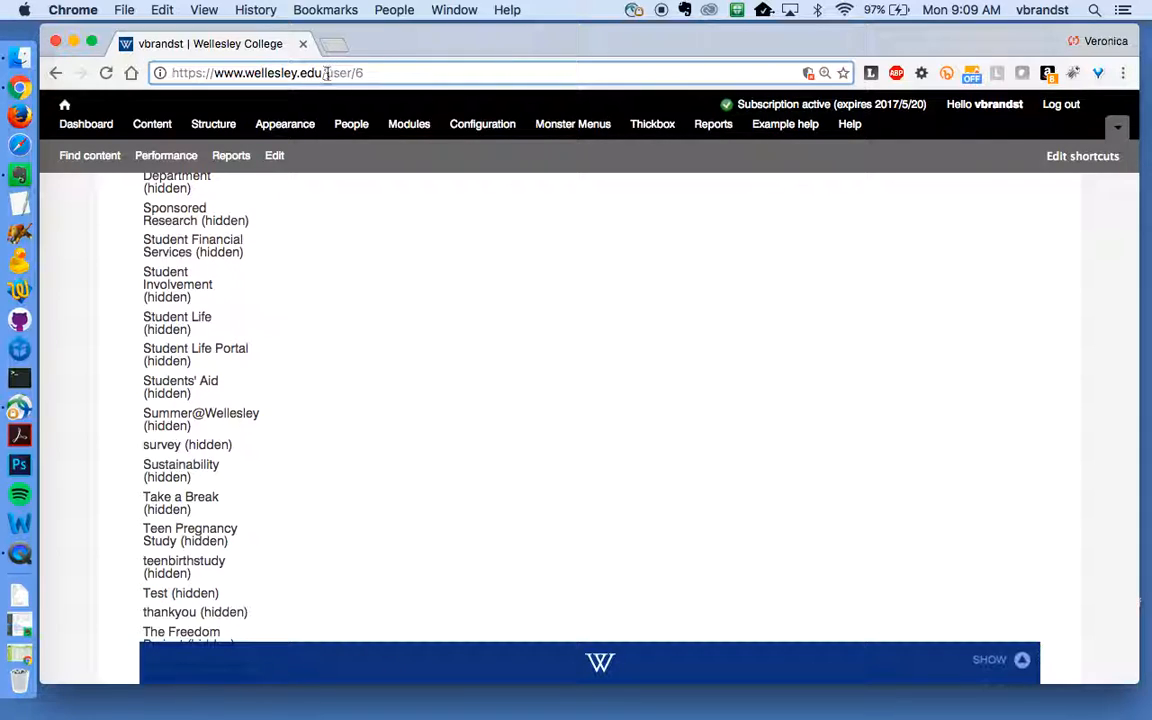
drag(327, 73, 411, 72)
text(test)
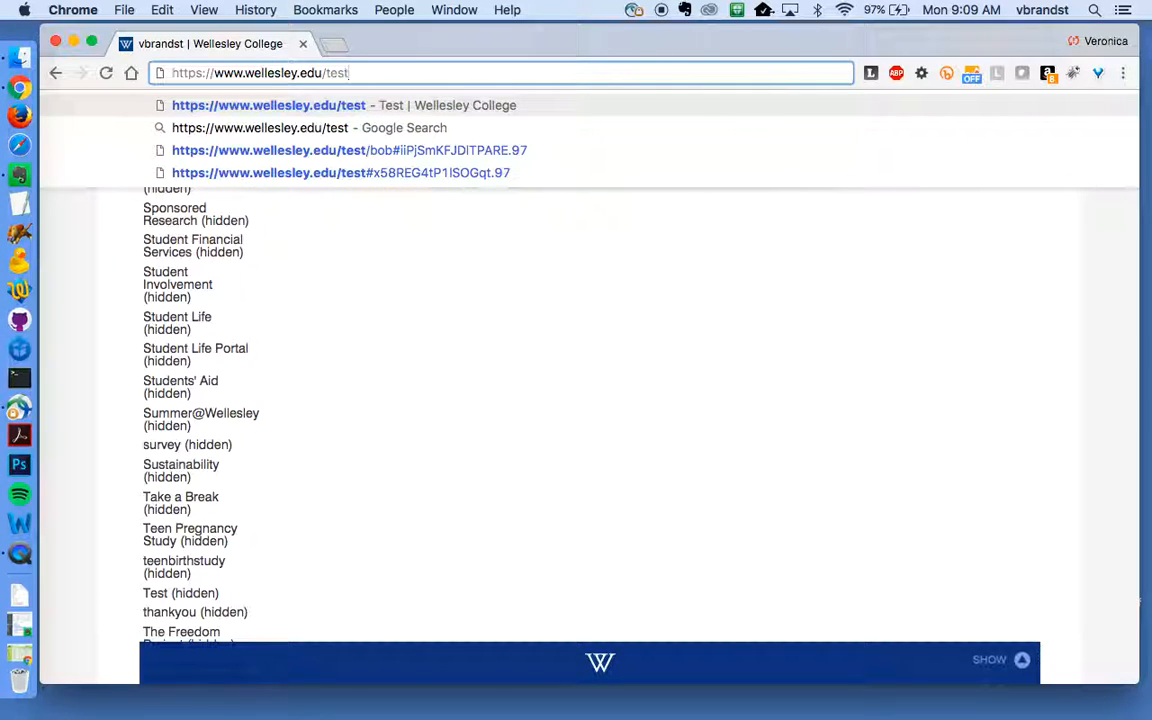
click(238, 114)
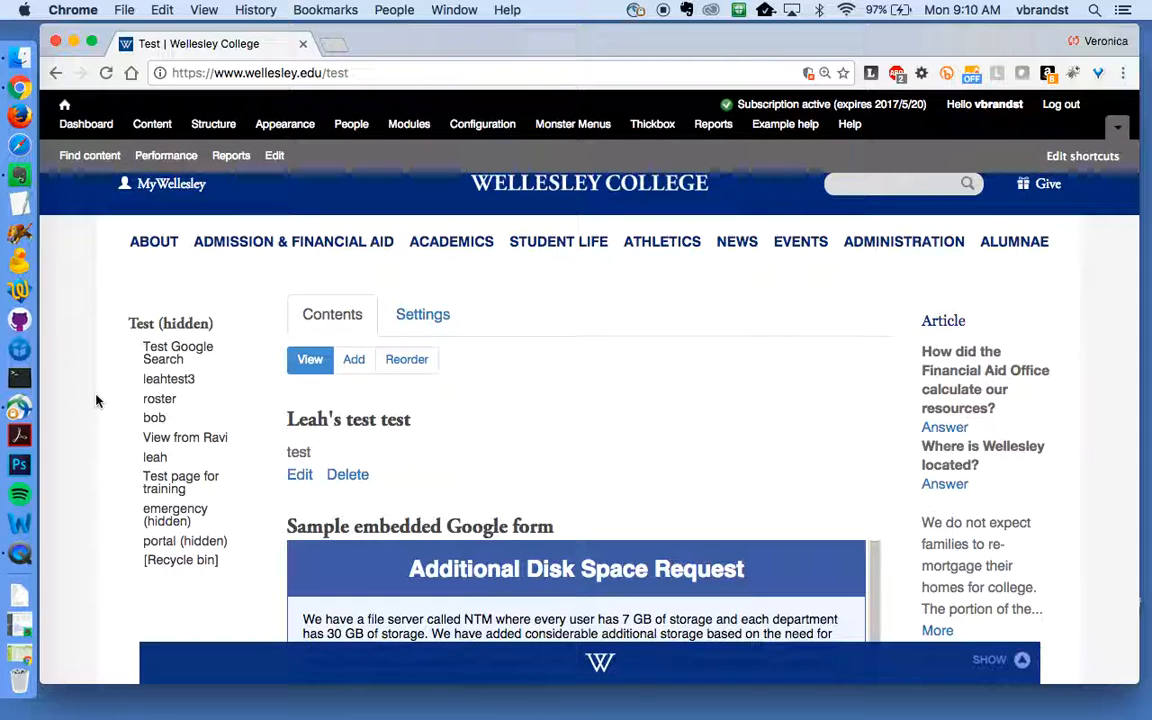
scroll(96, 401, down, 1)
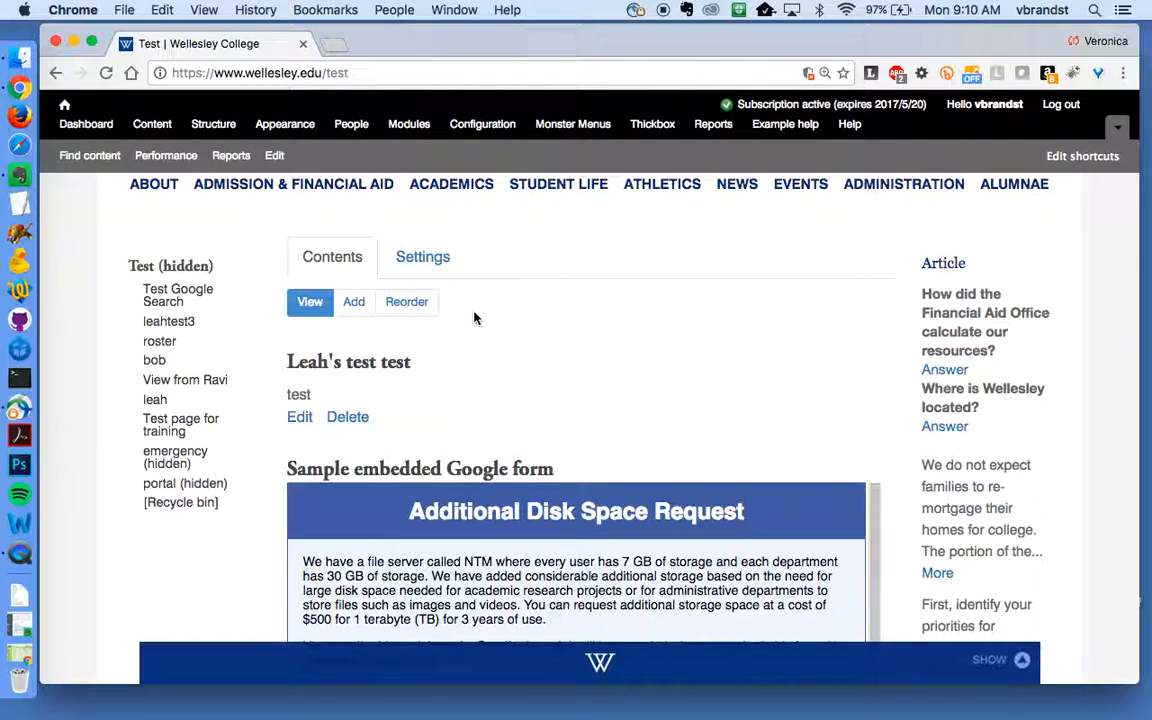
- Browse the Add content types for Test and choose Redirector
click(353, 302)
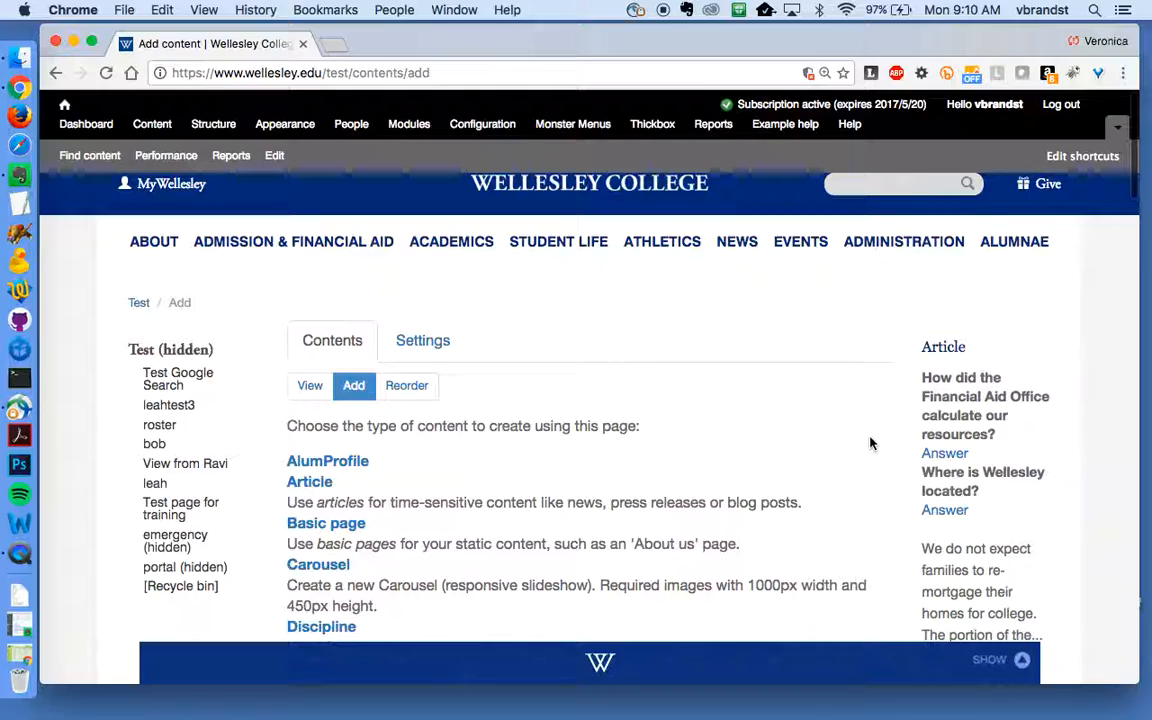
scroll(870, 443, down, 2)
scroll(870, 443, down, 5)
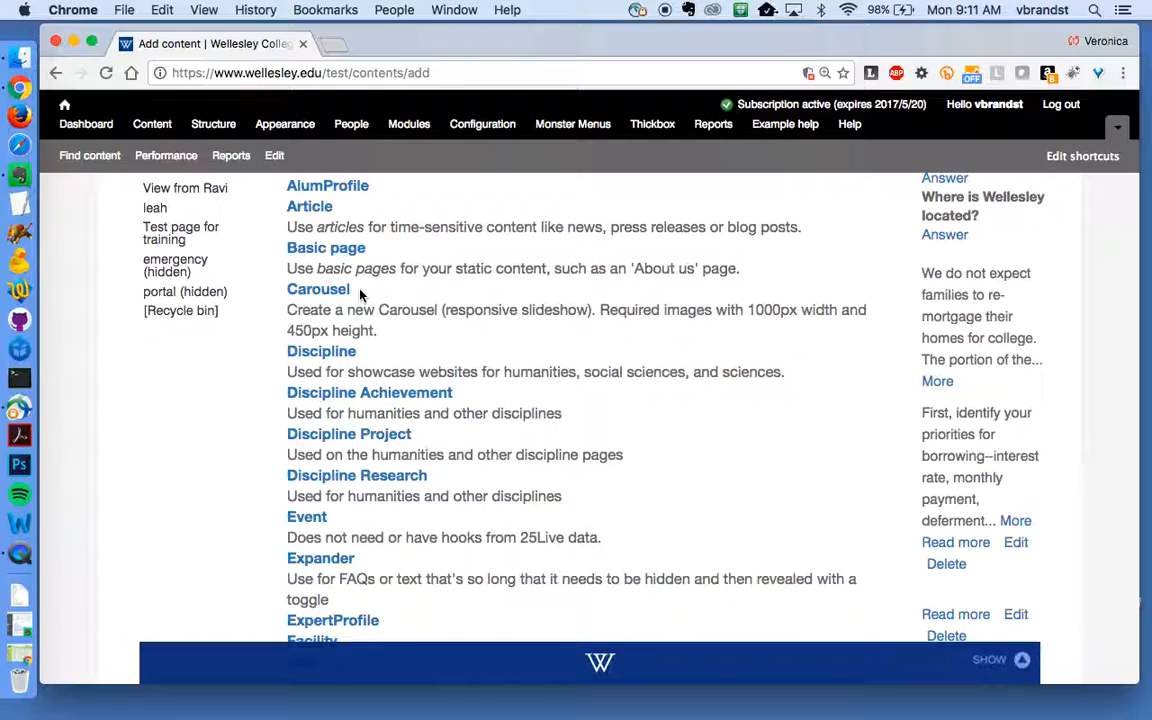
scroll(360, 295, down, 8)
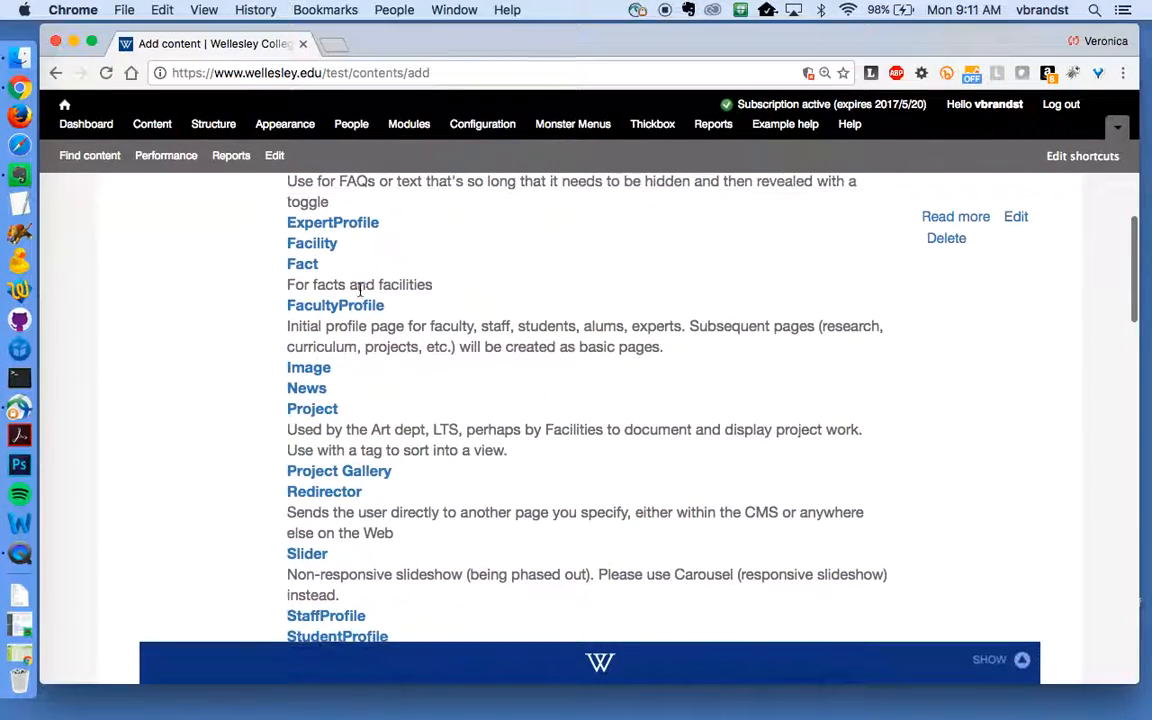
scroll(360, 289, down, 4)
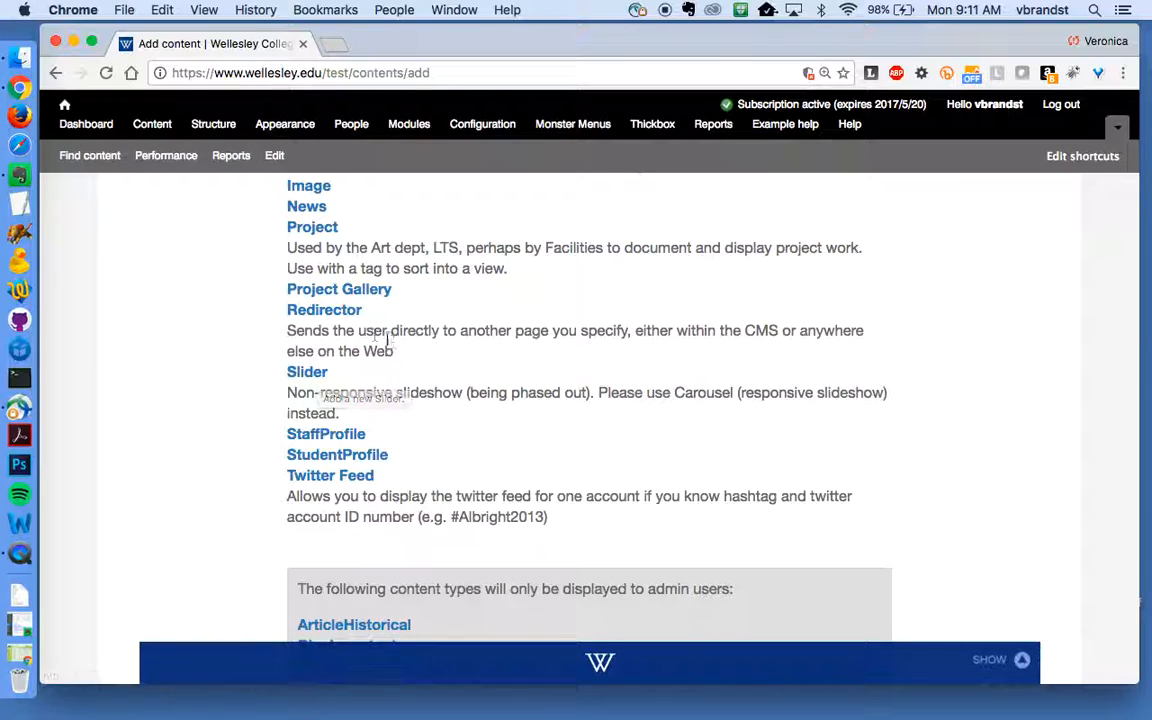
click(336, 316)
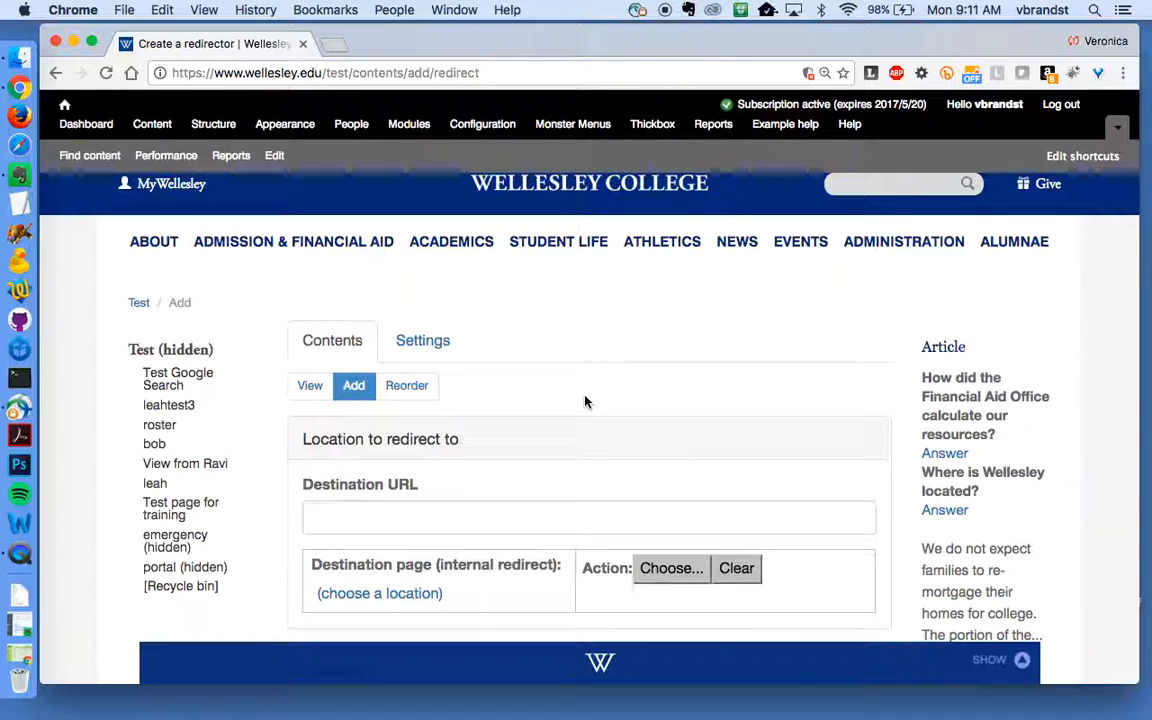
- Set the redirect destination to Wellesley College > Administration > Links
scroll(586, 402, down, 3)
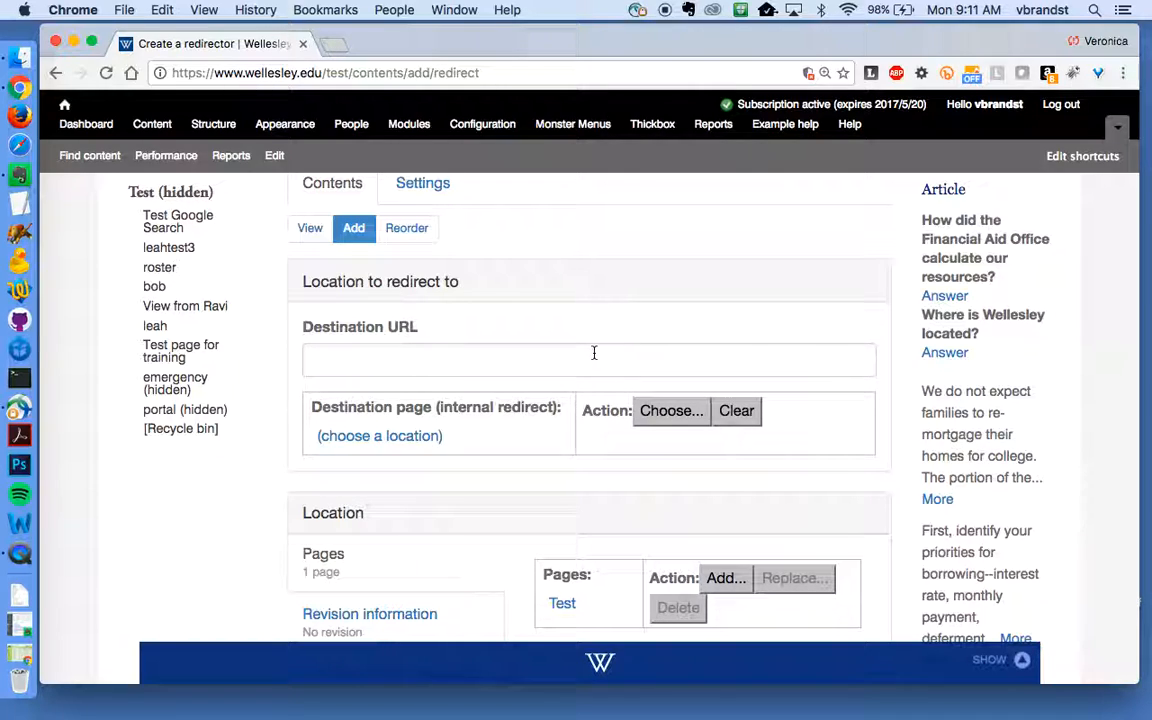
click(659, 418)
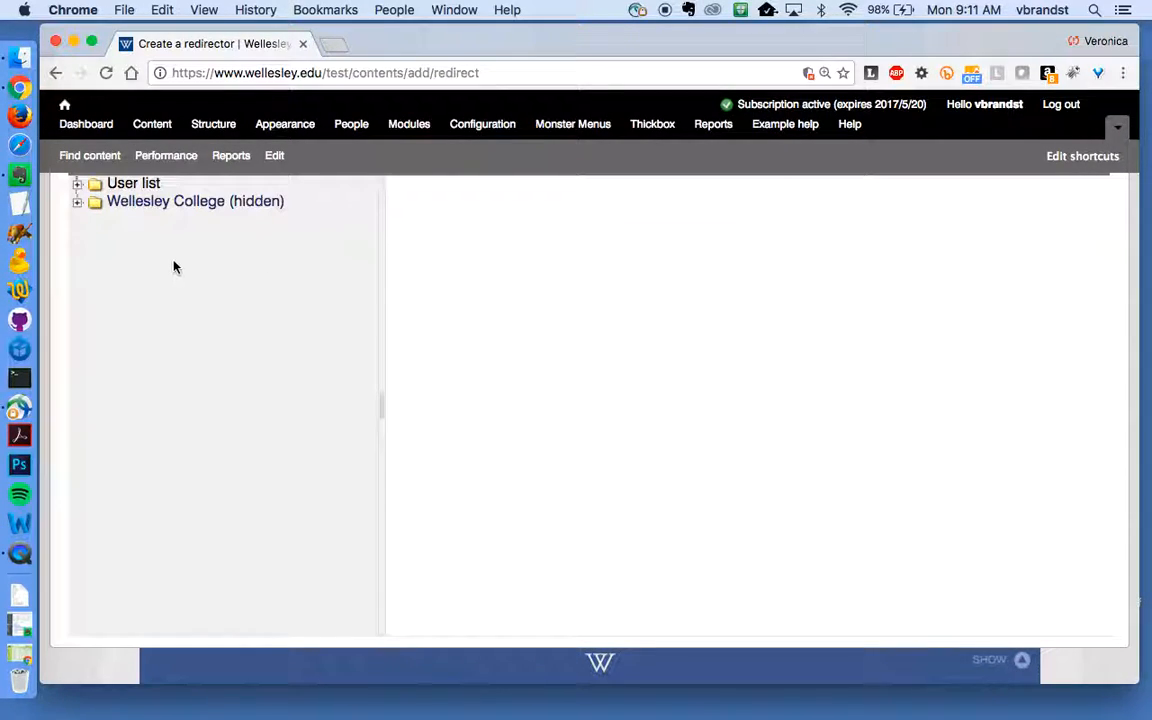
click(77, 201)
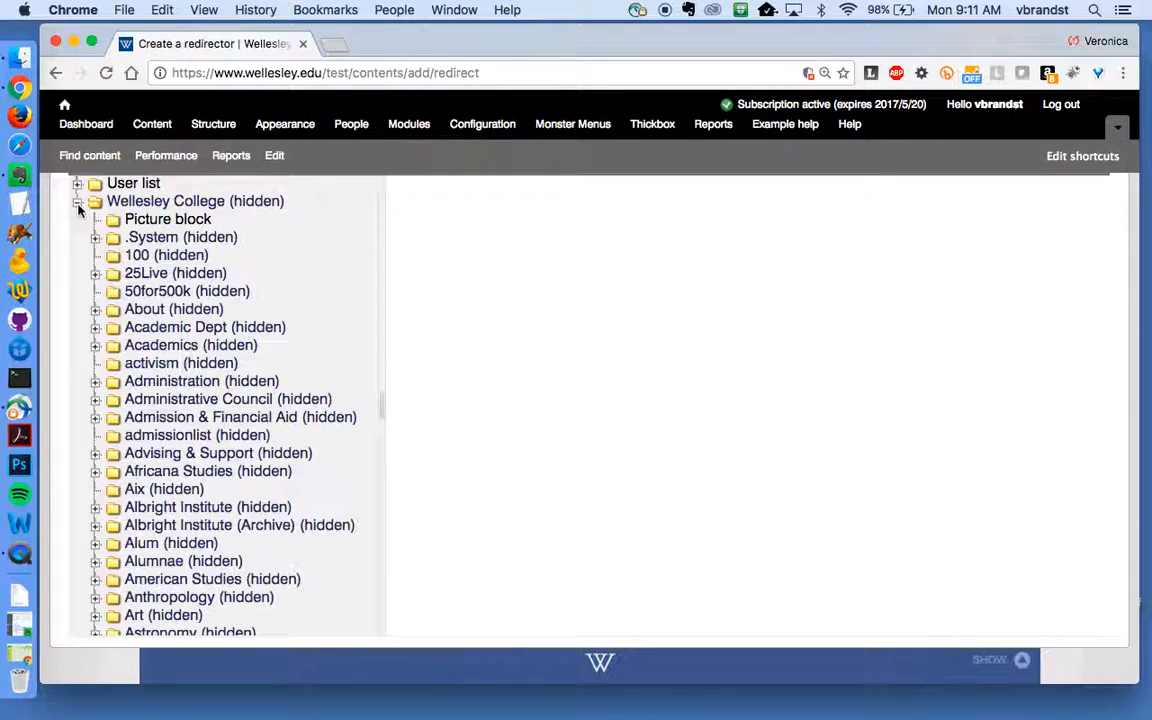
click(95, 383)
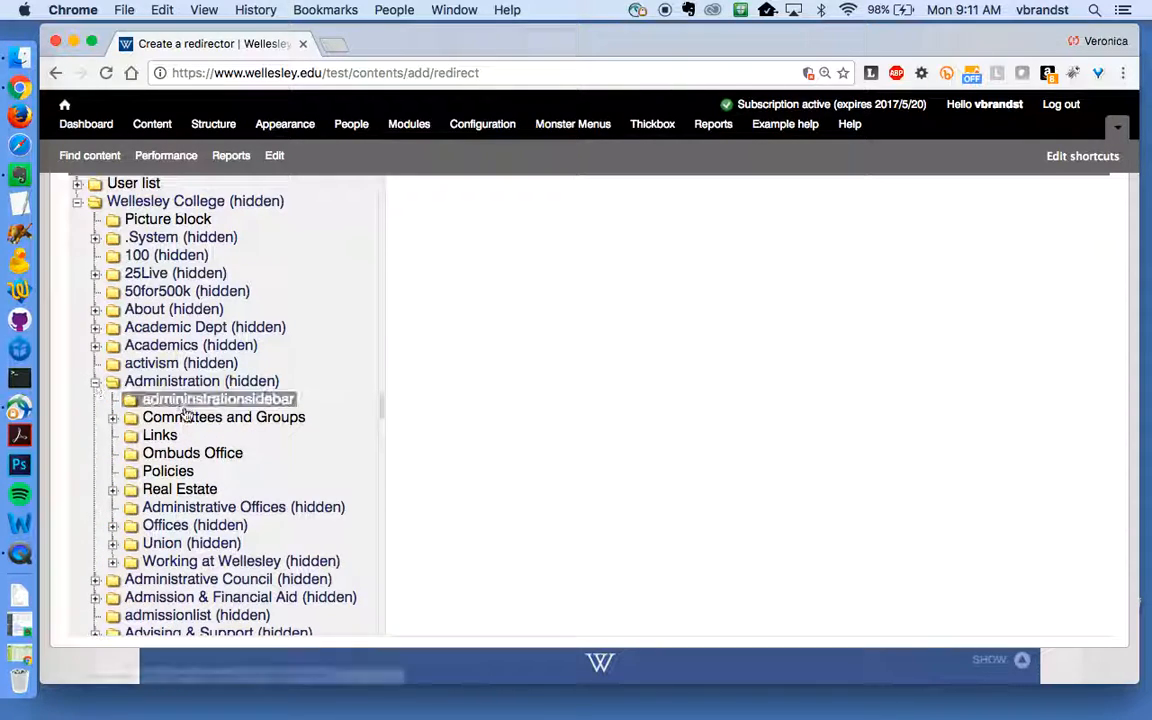
click(152, 440)
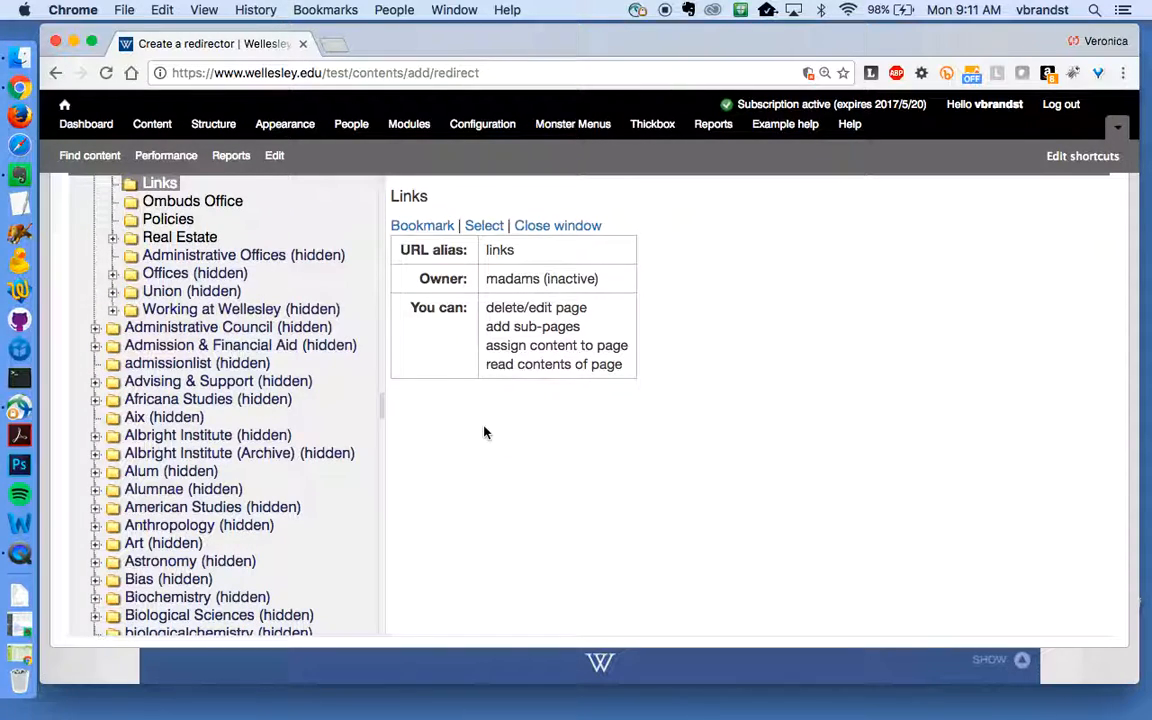
click(480, 227)
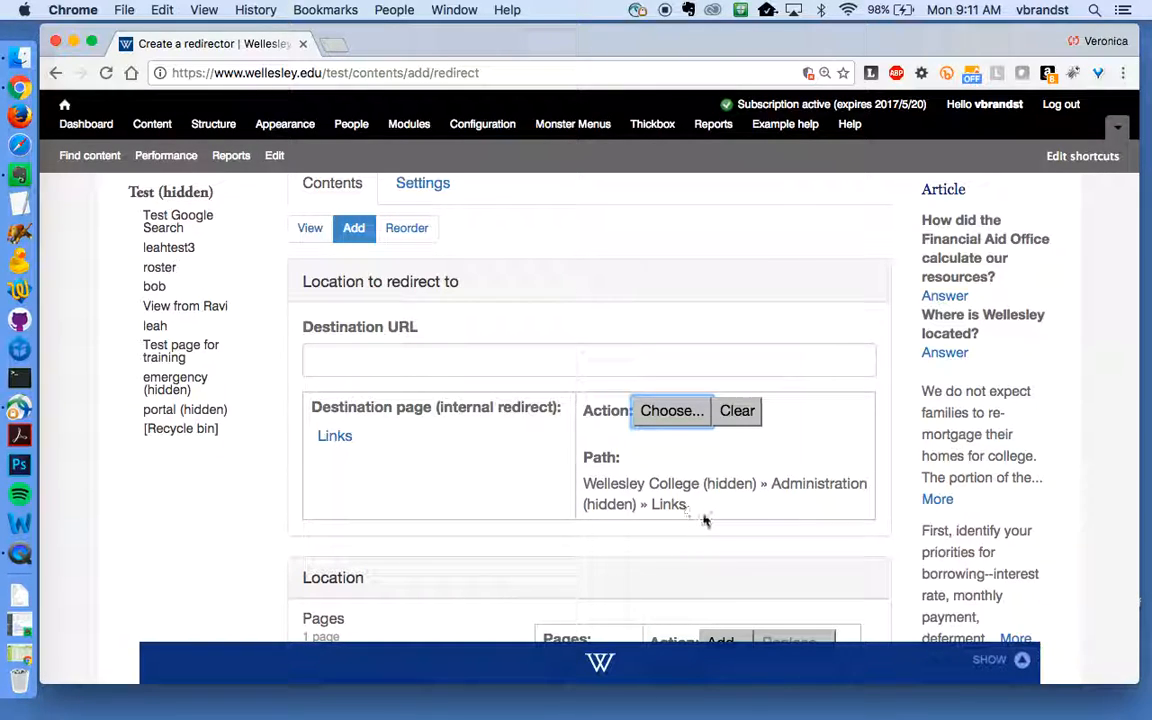
- Leave the redirector unsaved and return to the Test (hidden) page
scroll(705, 521, down, 10)
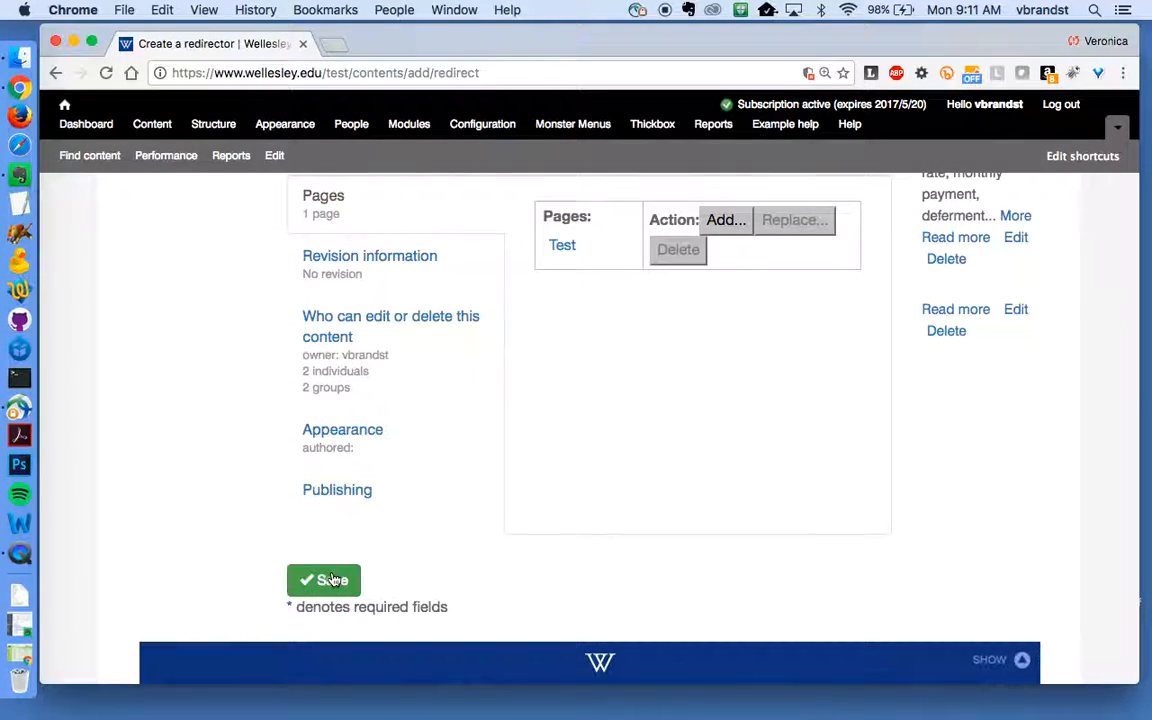
scroll(333, 580, up, 8)
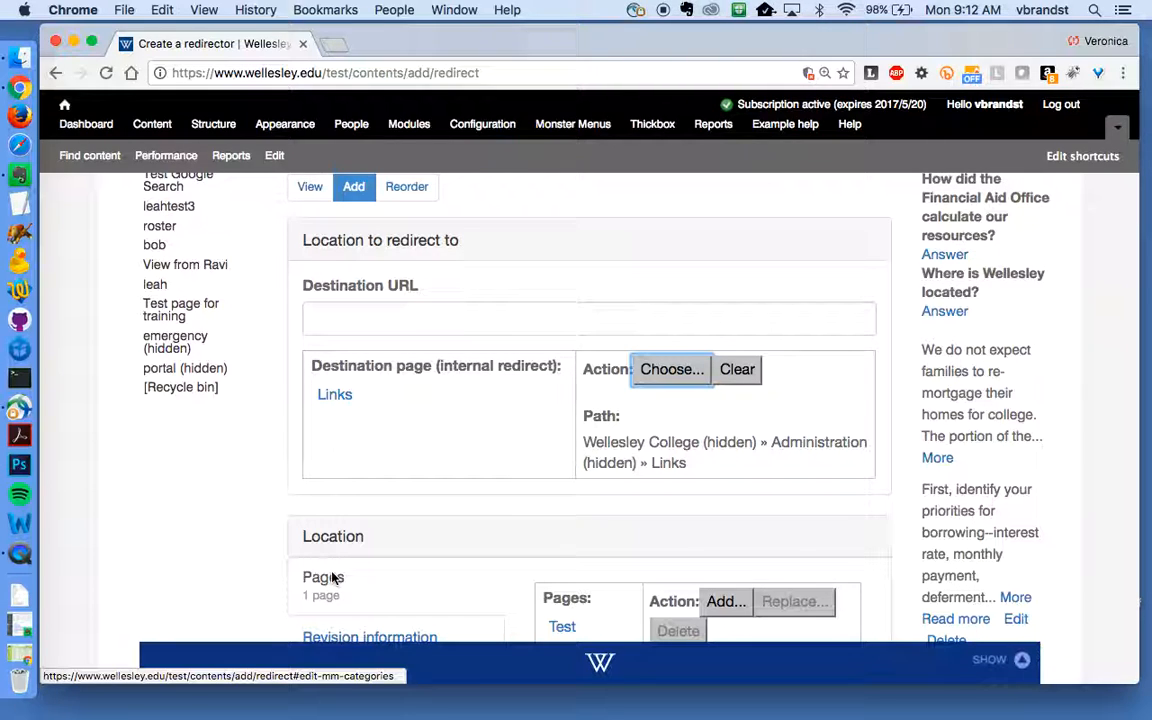
scroll(333, 580, down, 10)
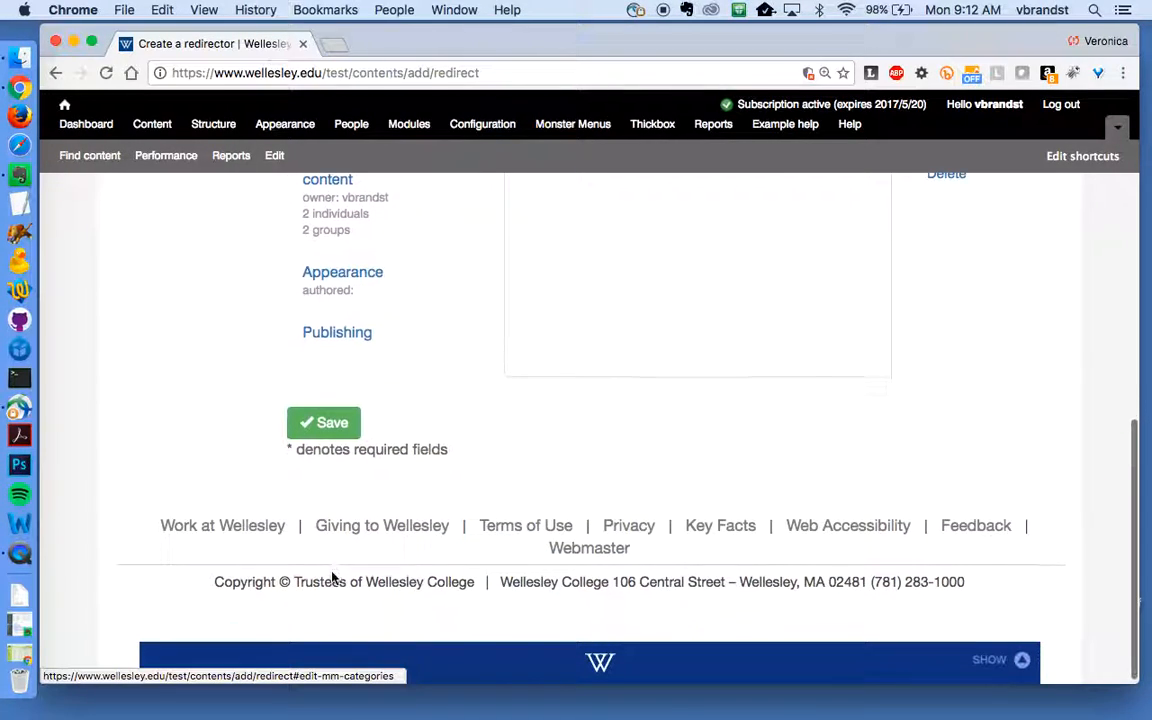
scroll(432, 414, up, 10)
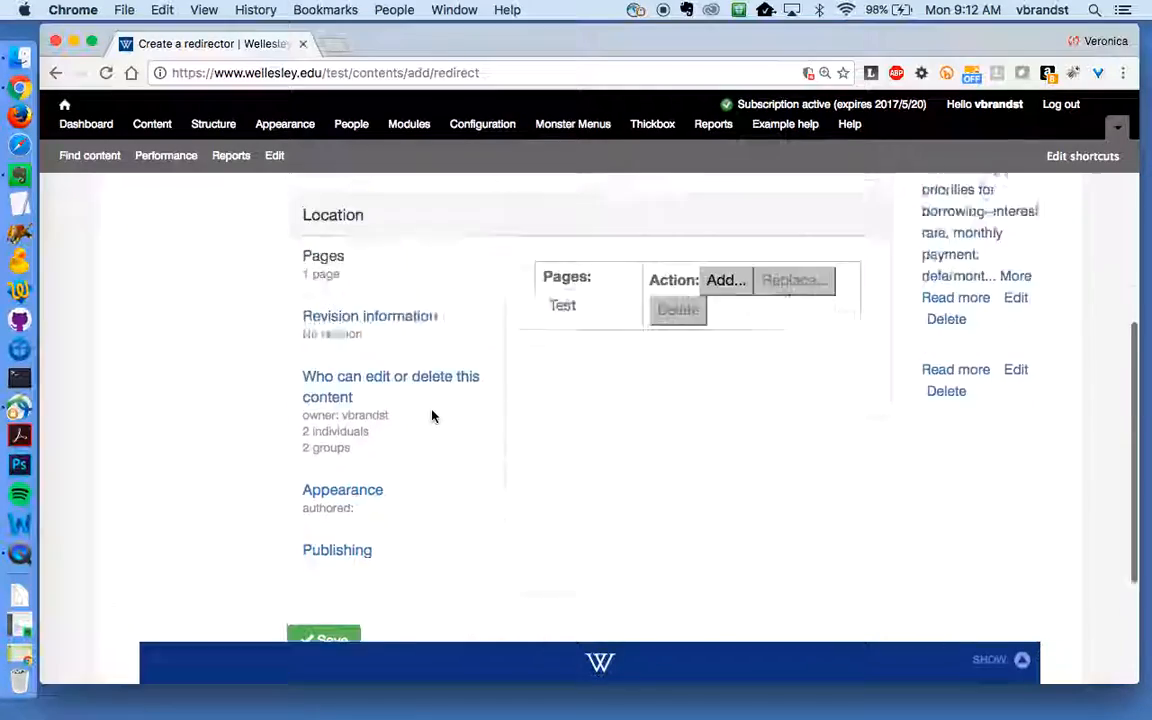
click(145, 351)
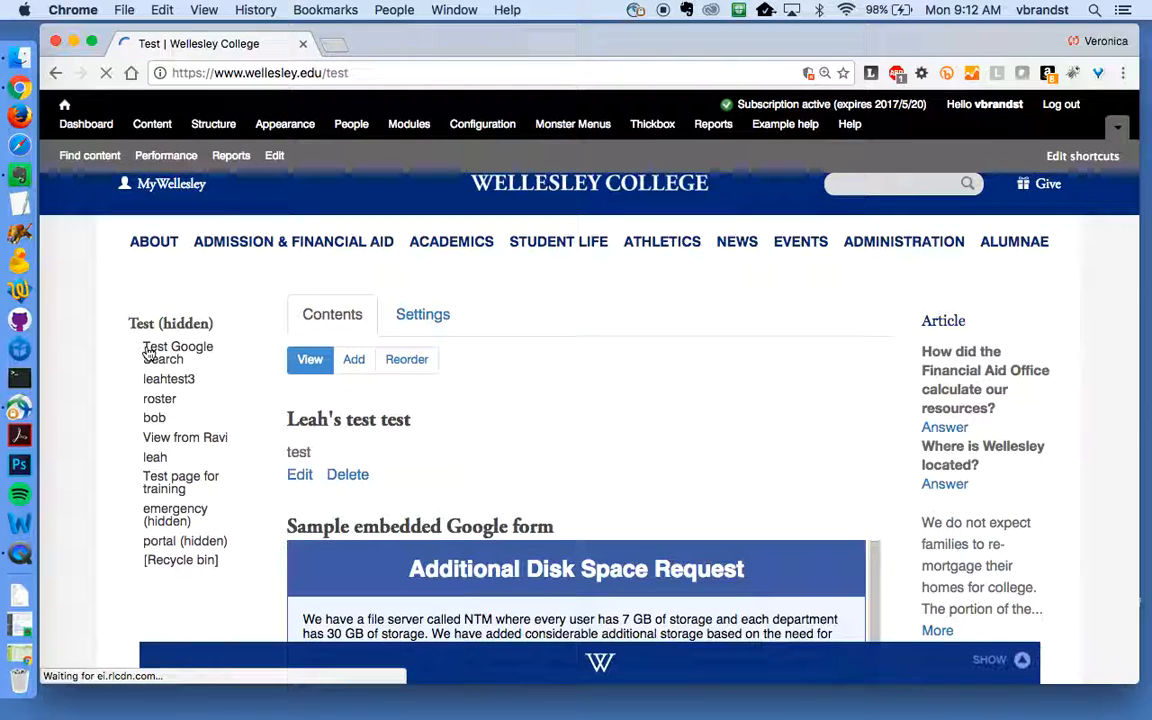
- From bob's Settings, start adding a sub-page
click(155, 419)
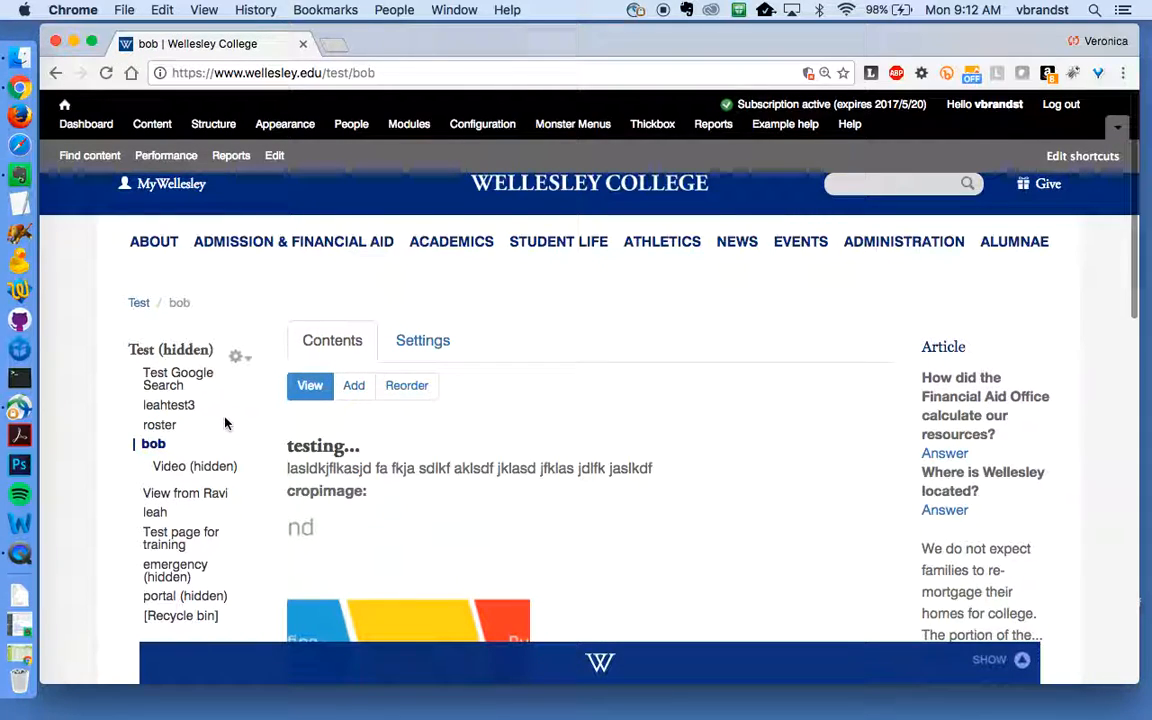
click(415, 345)
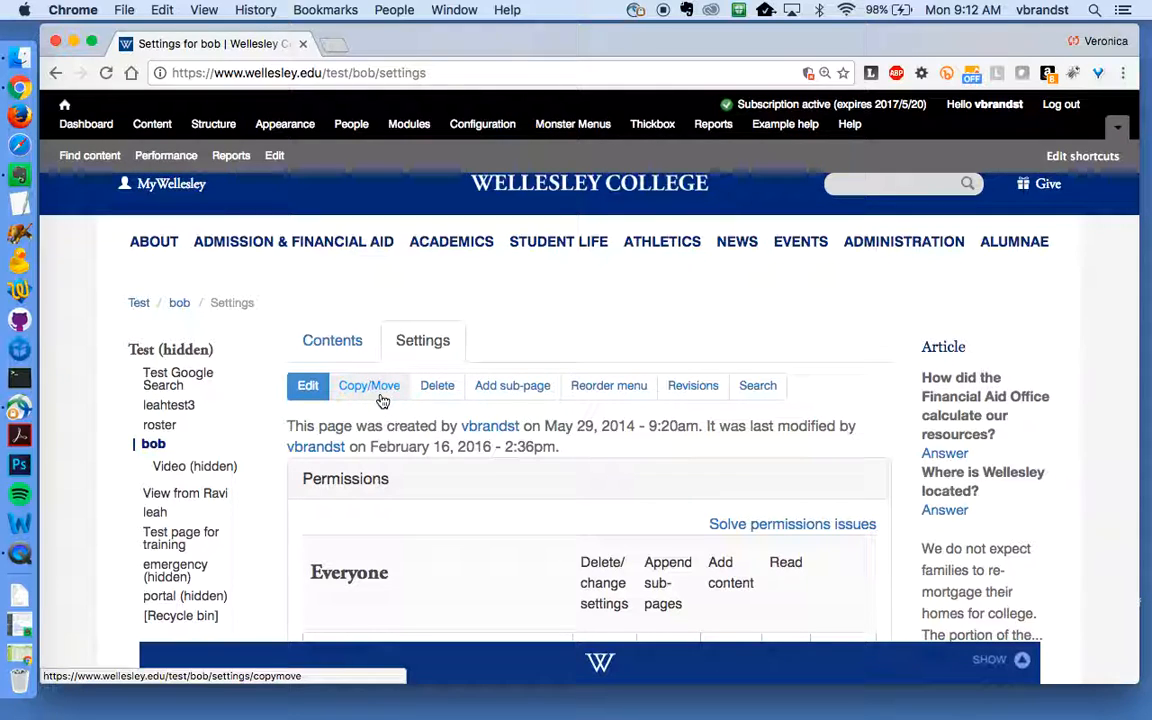
click(514, 388)
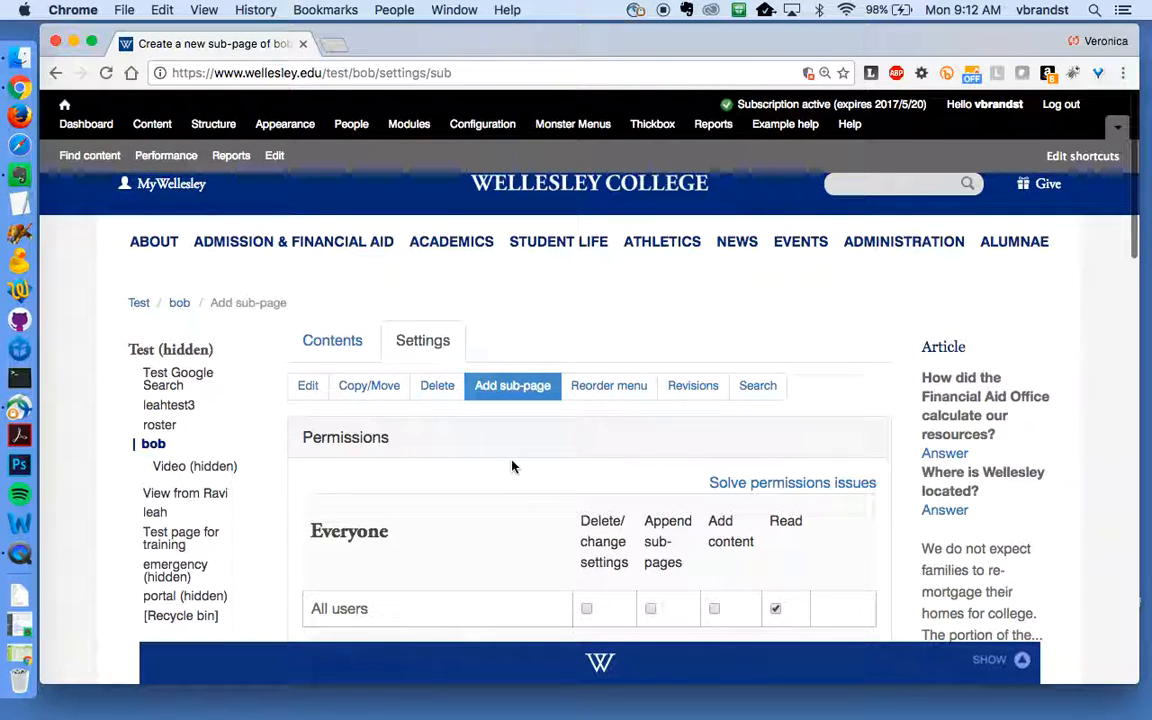
scroll(511, 466, down, 15)
- Name the sub-page 'Child of Bob' with URL name bob, and create it
click(620, 307)
drag(618, 305, 502, 302)
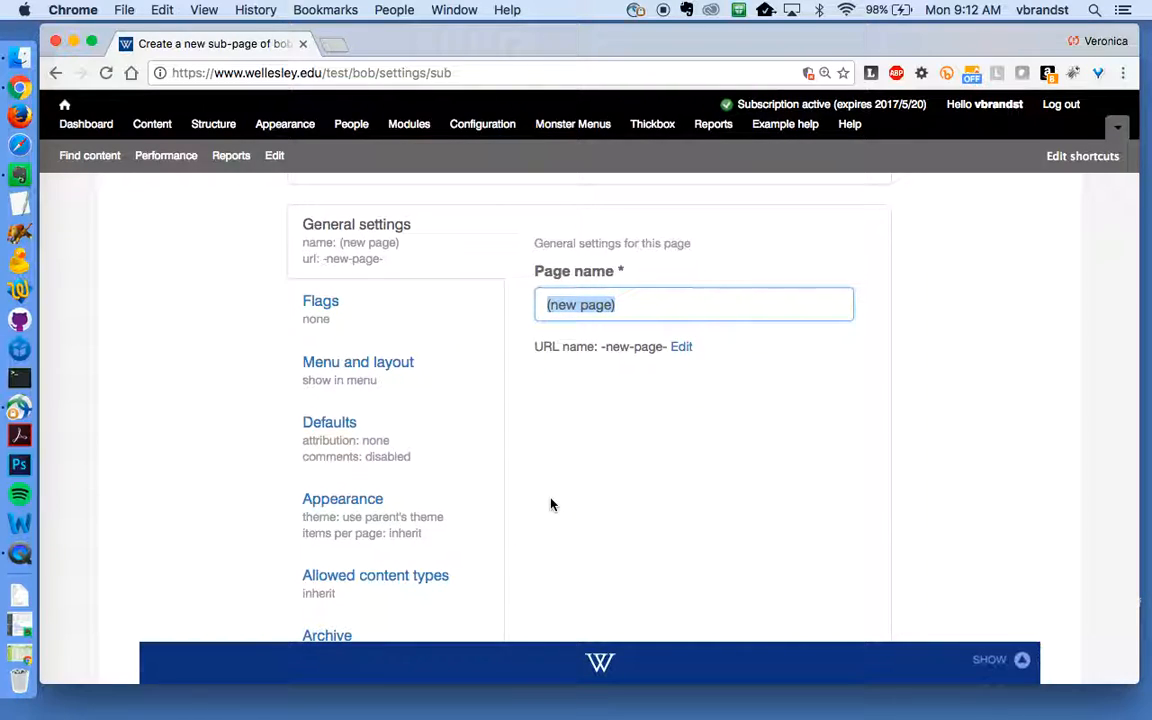
text(Child of Bob)
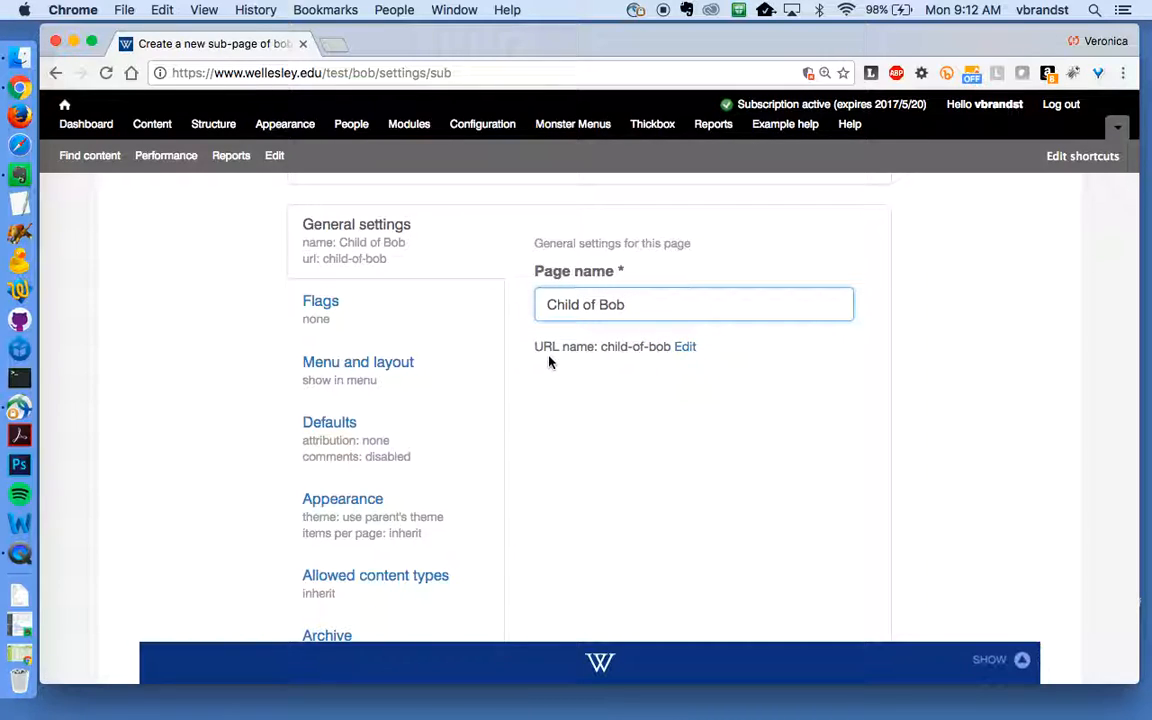
click(686, 347)
mouse_move(632, 381)
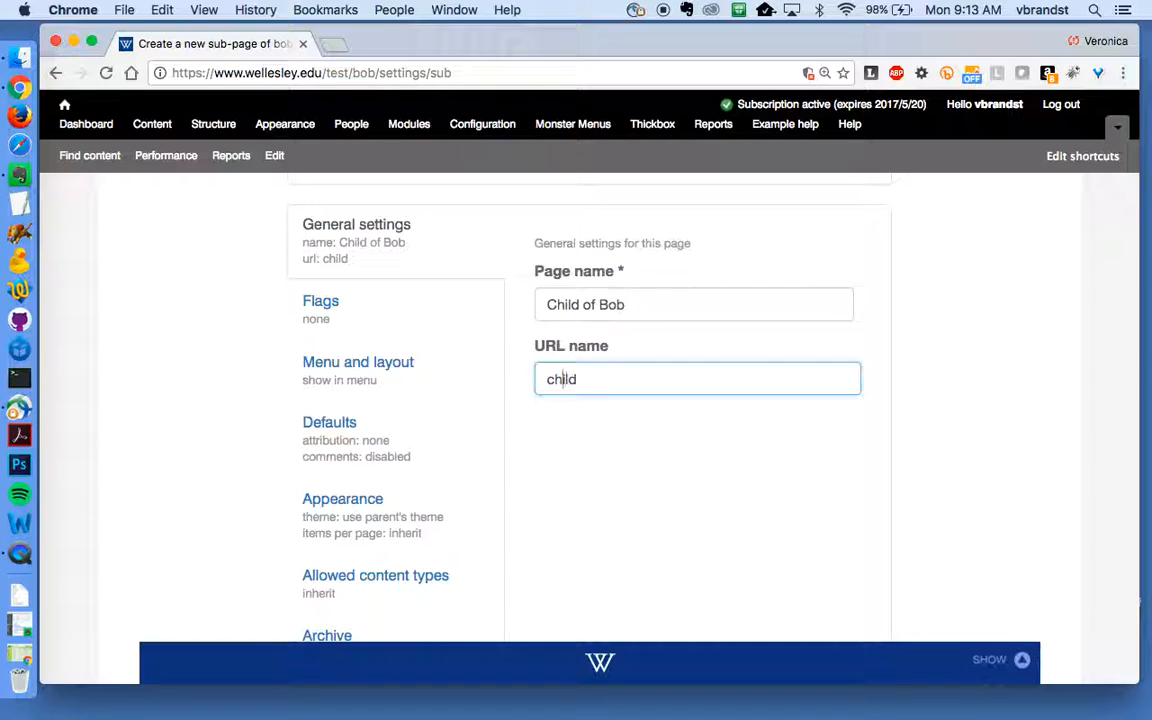
text(bob)
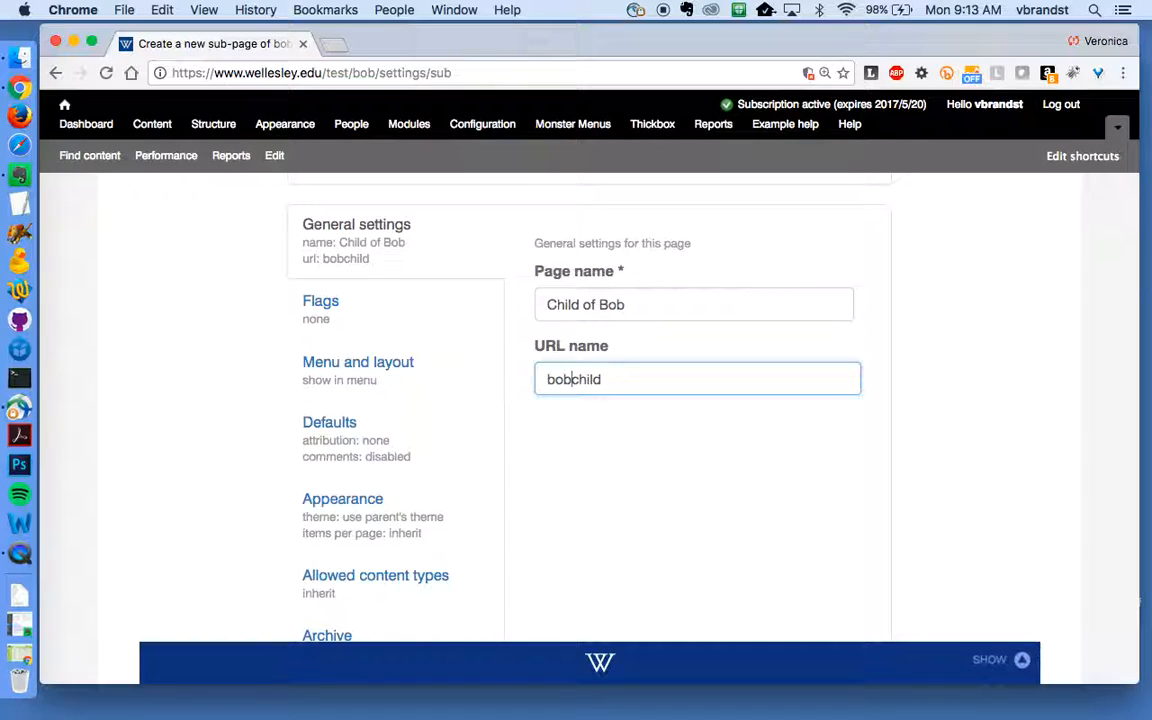
click(650, 483)
scroll(650, 483, down, 5)
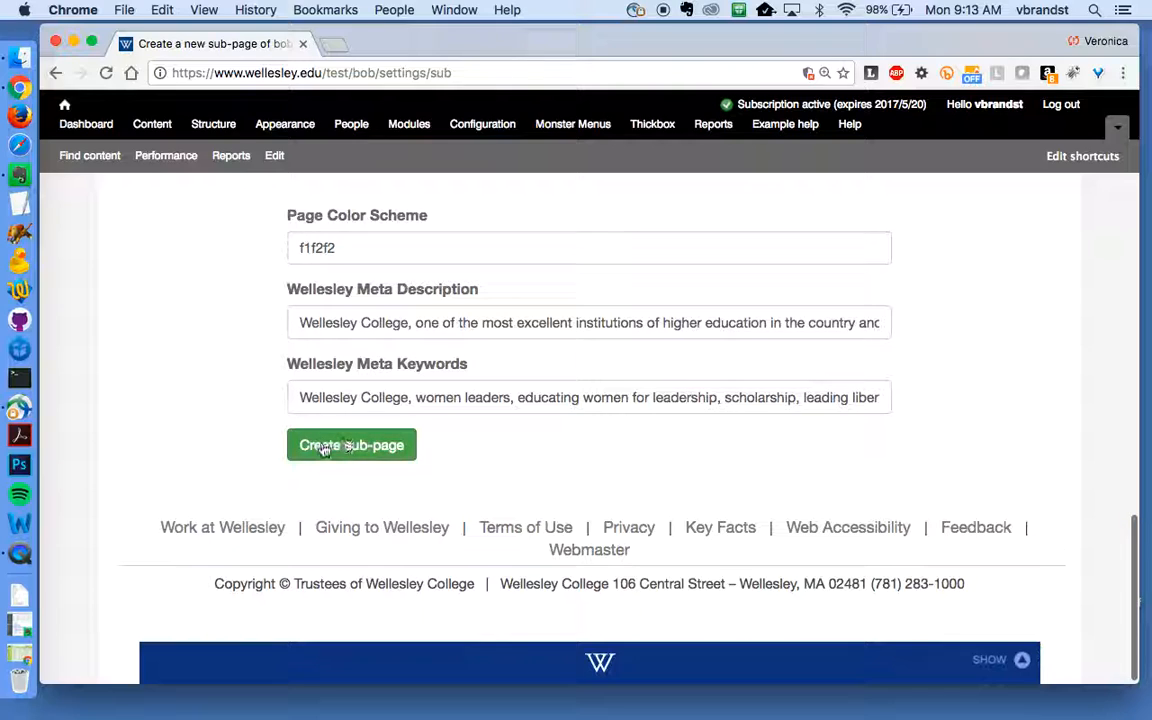
click(323, 447)
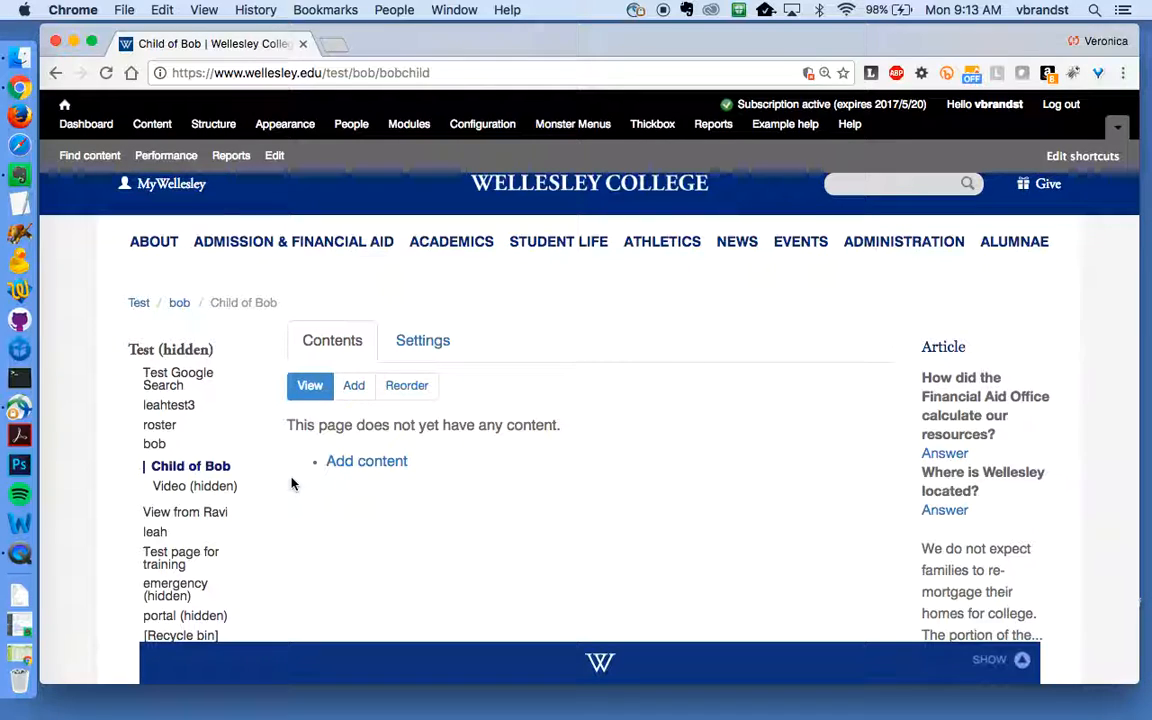
- Add a Basic page to Child of Bob titled '[this is the title]'
click(366, 467)
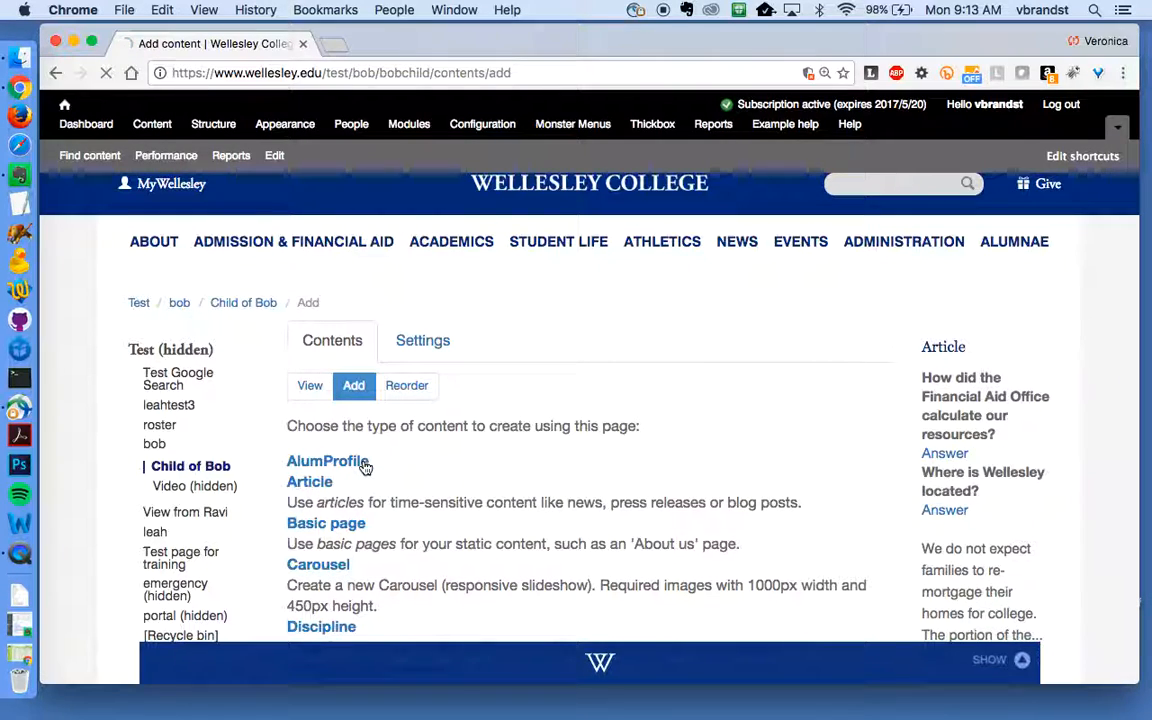
click(333, 524)
click(303, 461)
text([)
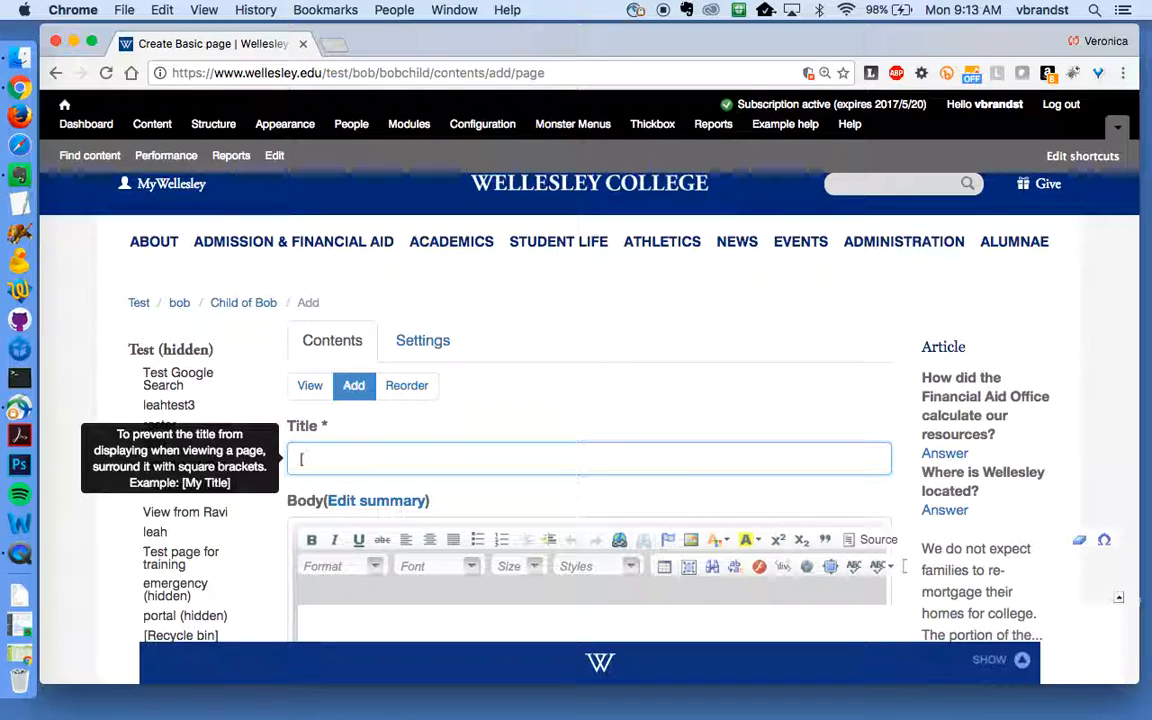
text(this is the title)
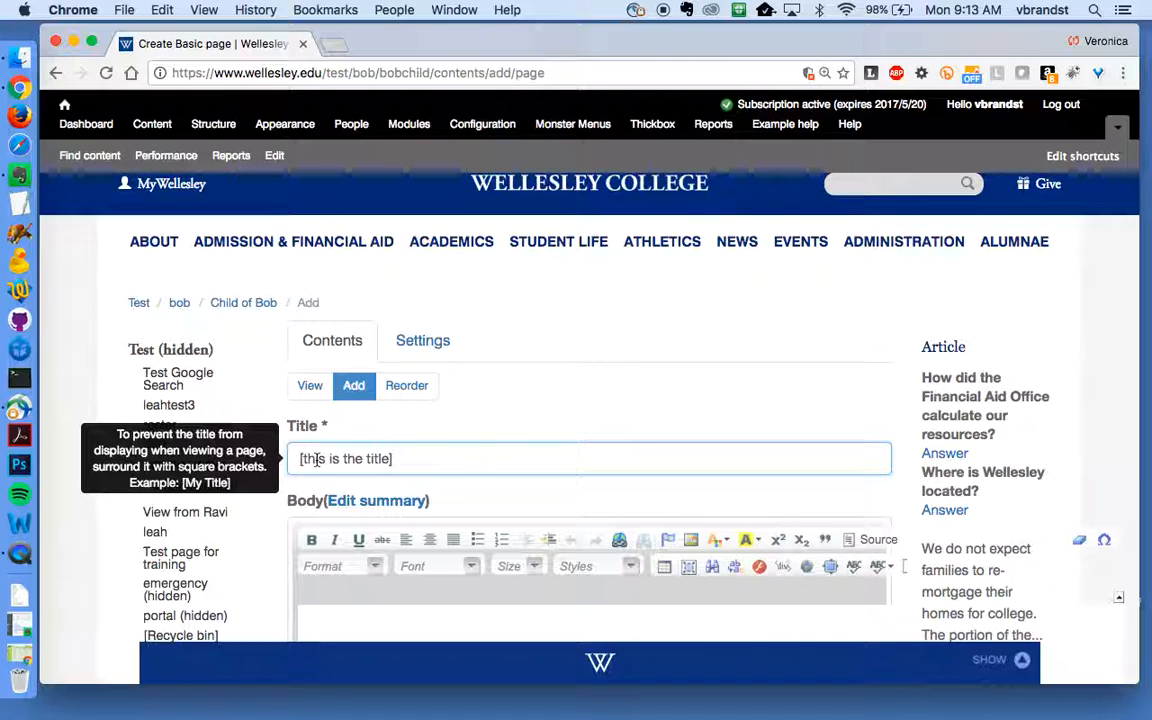
scroll(399, 471, down, 3)
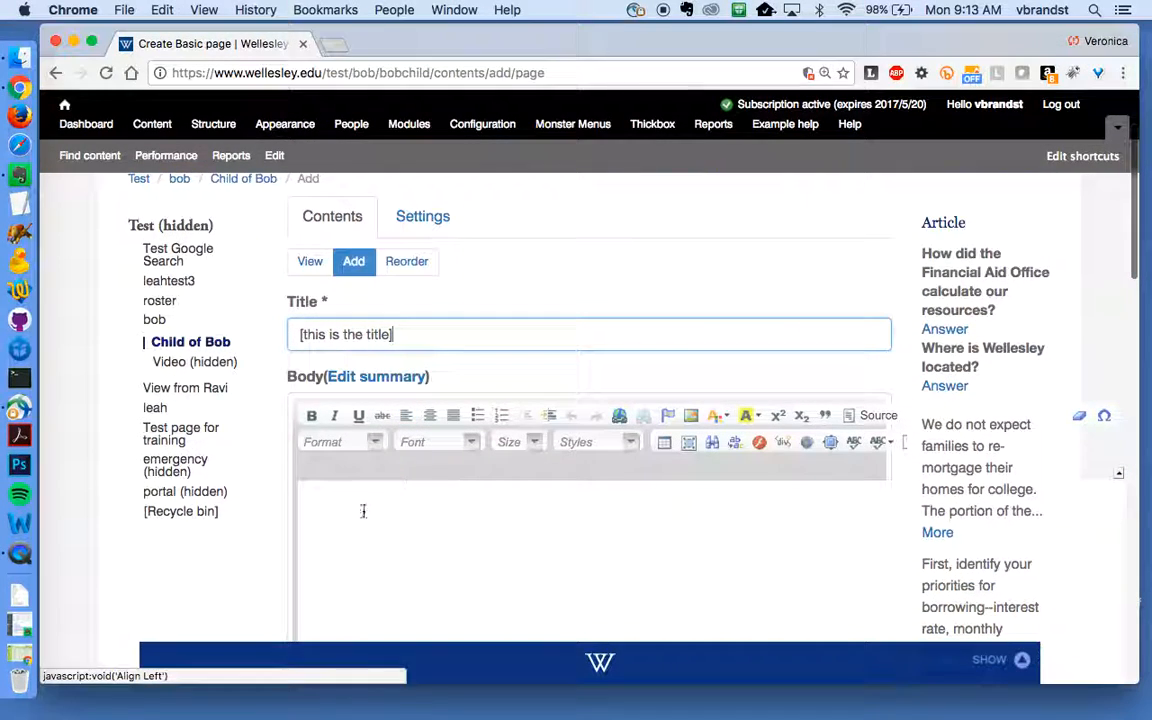
- Enter the body text 'I'm some content on the page.'
click(326, 519)
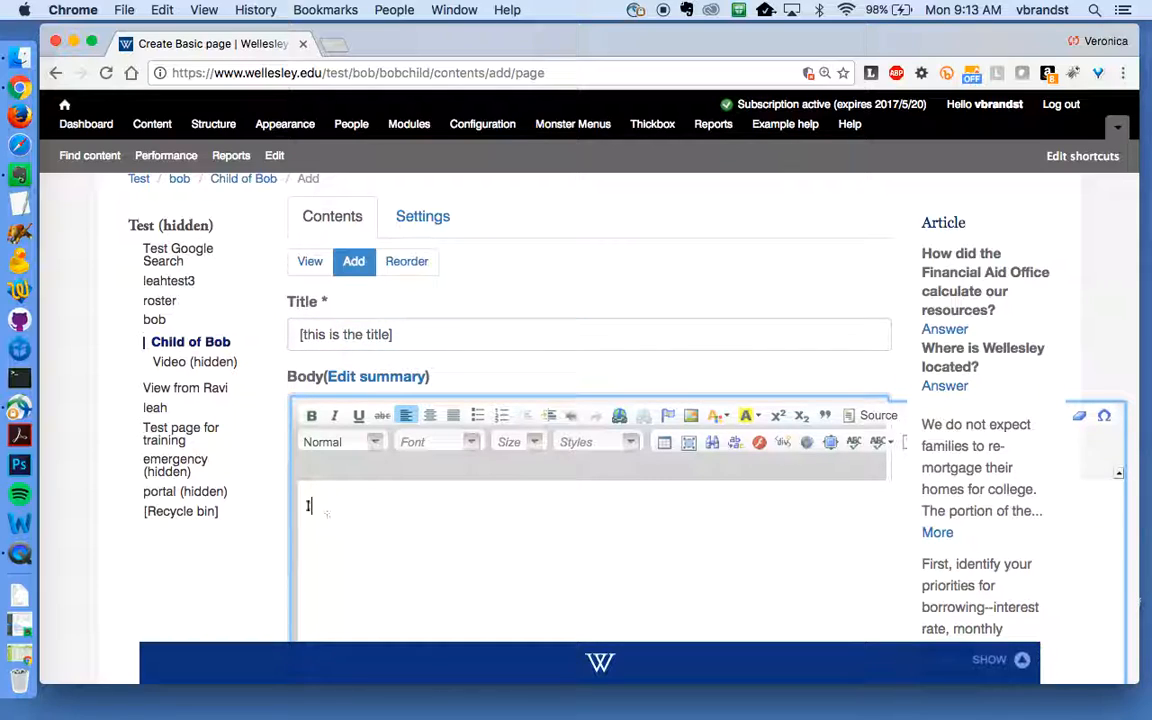
text(I'm some content on the page.)
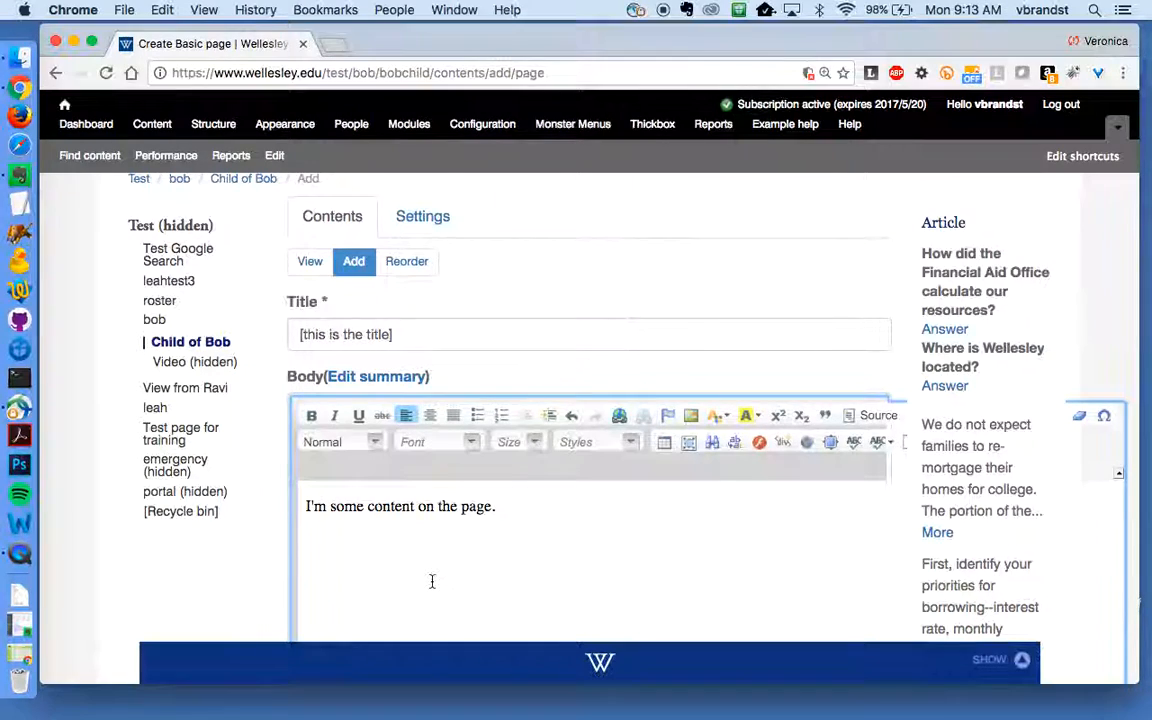
scroll(432, 581, down, 10)
scroll(432, 581, down, 10)
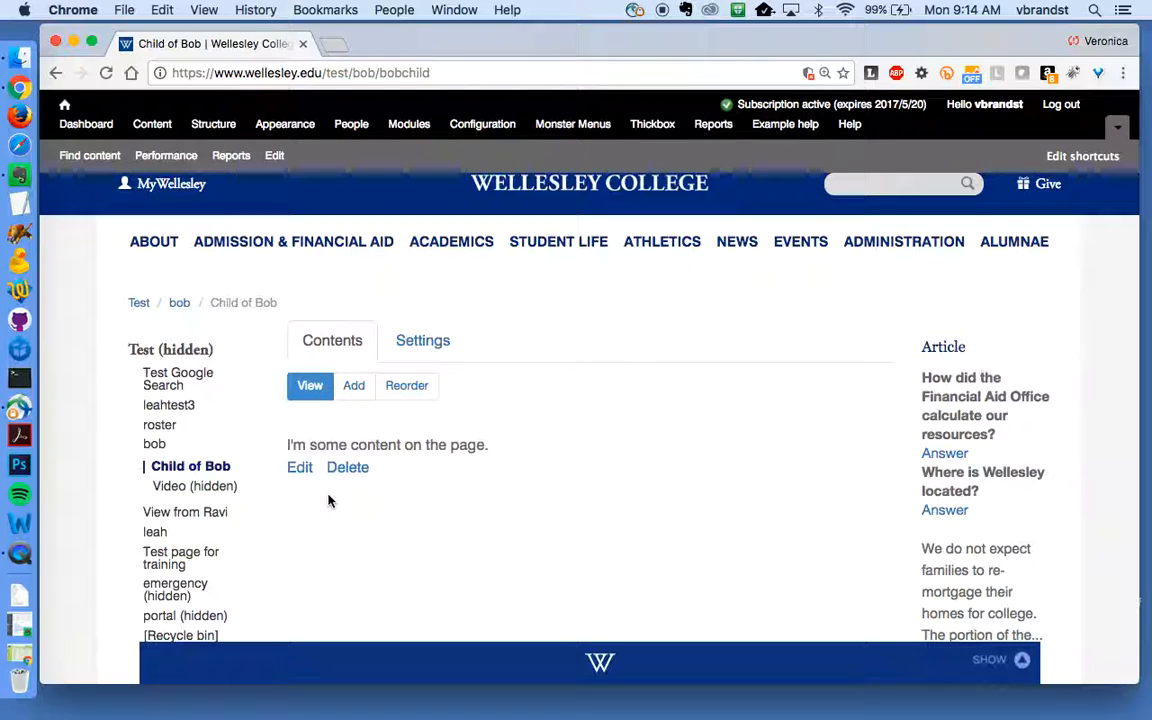
- In Child of Bob's Menu and layout settings, check 'Don't show this page in the menu' and save
click(422, 350)
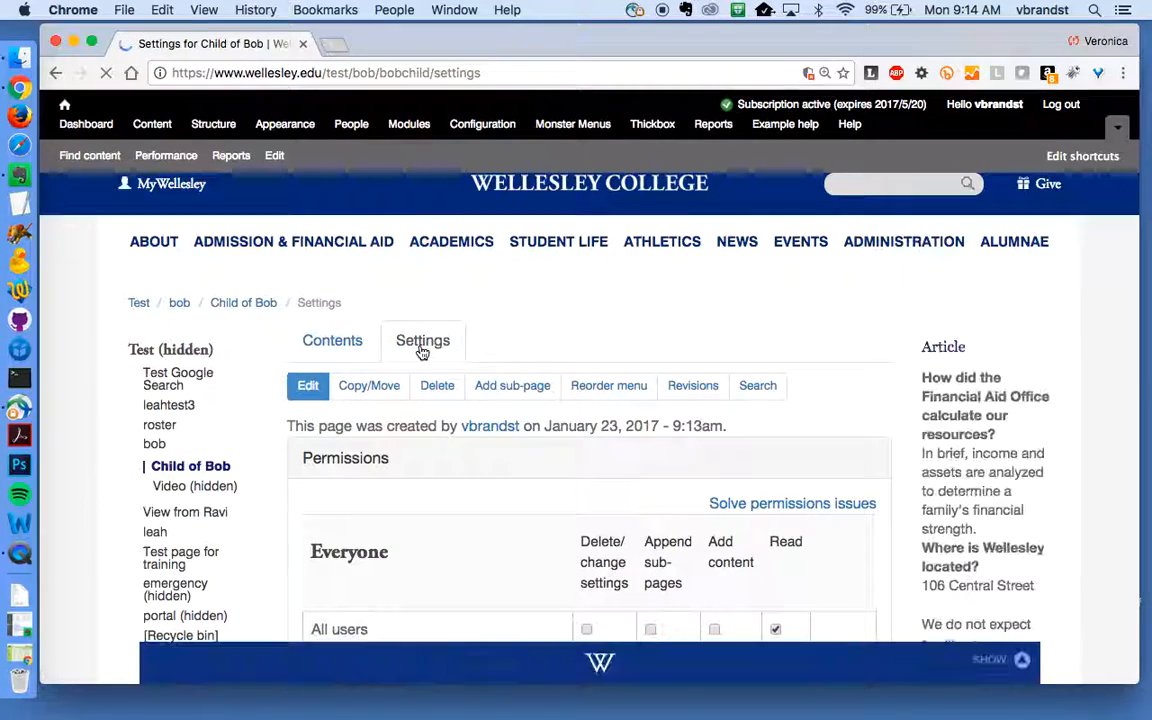
scroll(500, 570, down, 15)
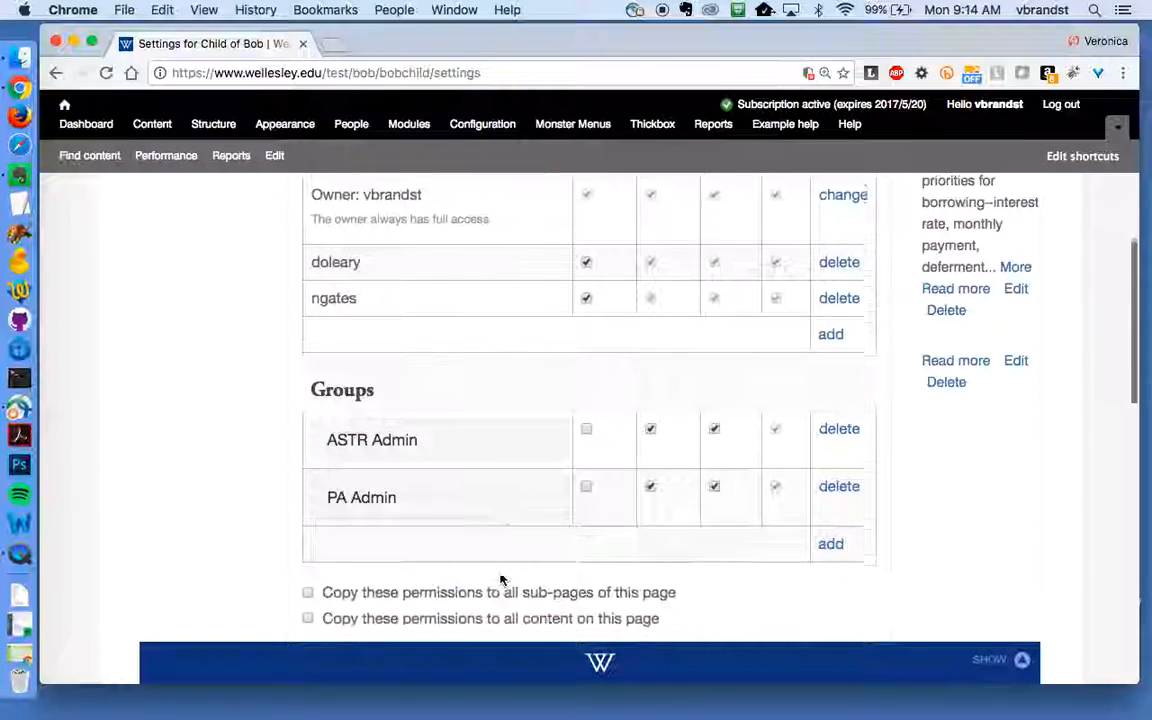
scroll(501, 579, down, 4)
scroll(501, 579, up, 2)
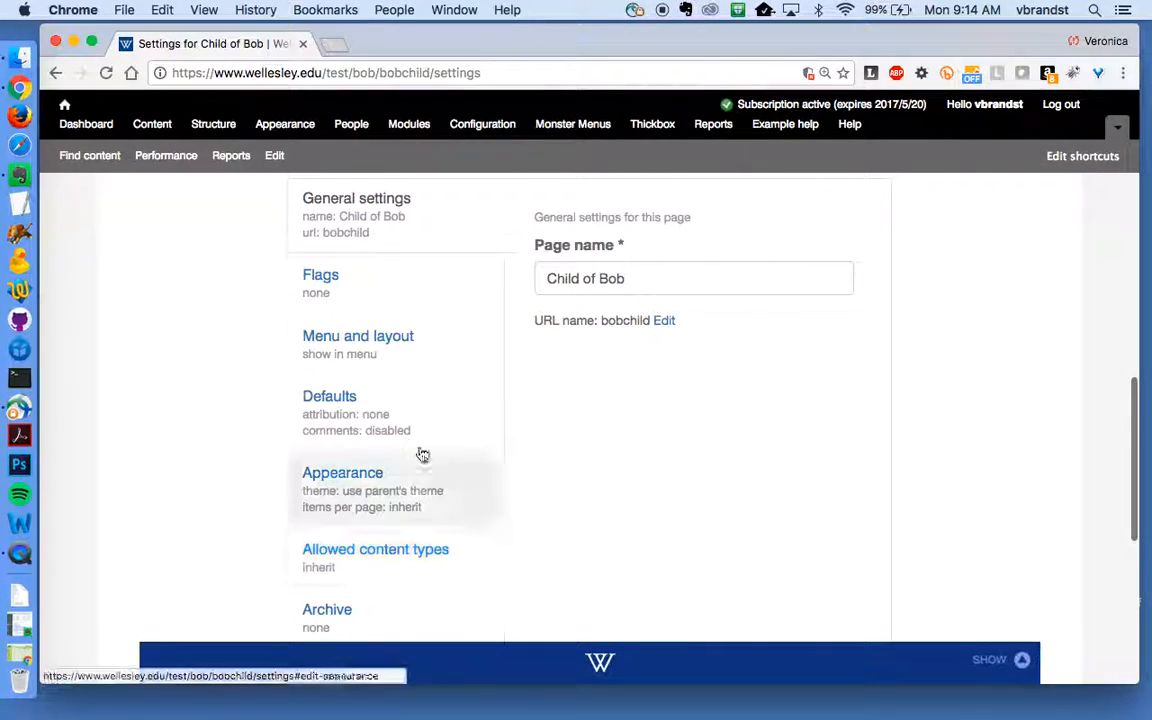
click(338, 356)
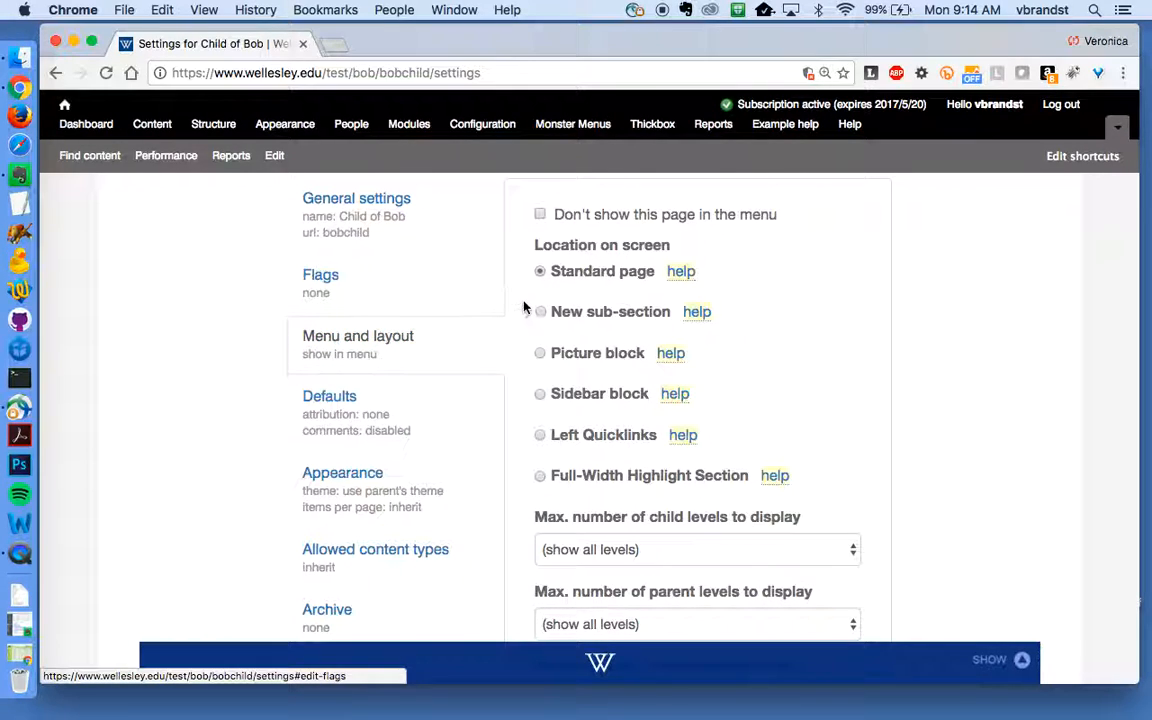
click(540, 214)
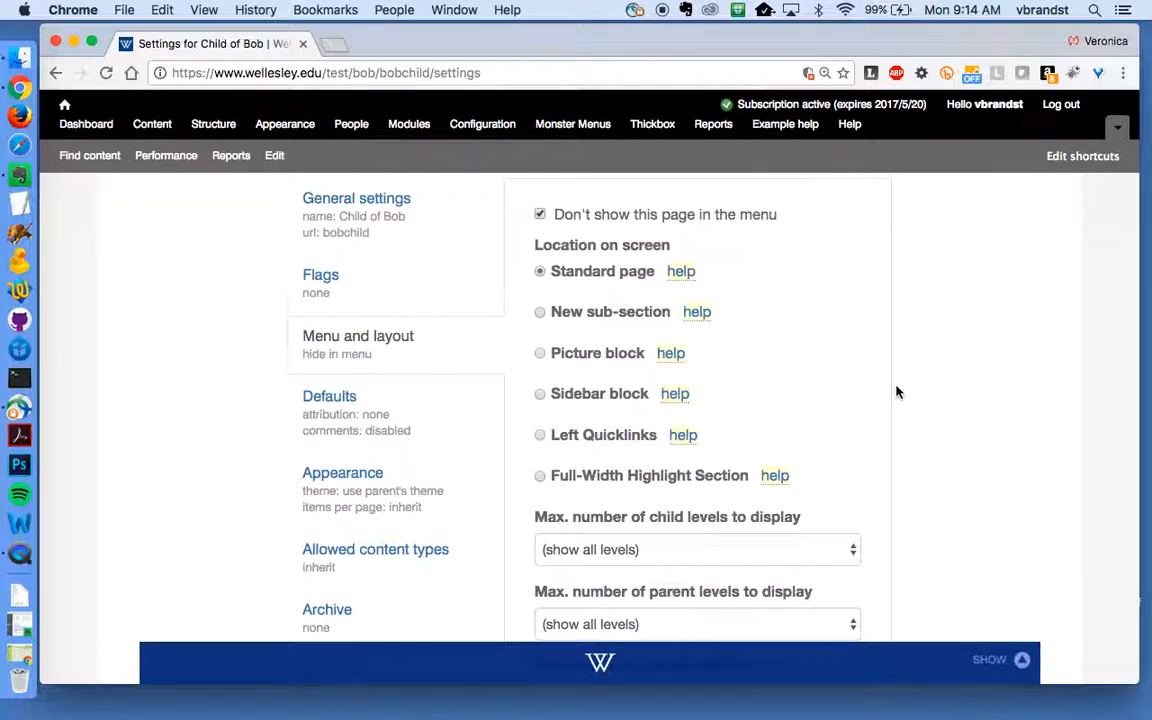
scroll(897, 391, down, 10)
click(368, 530)
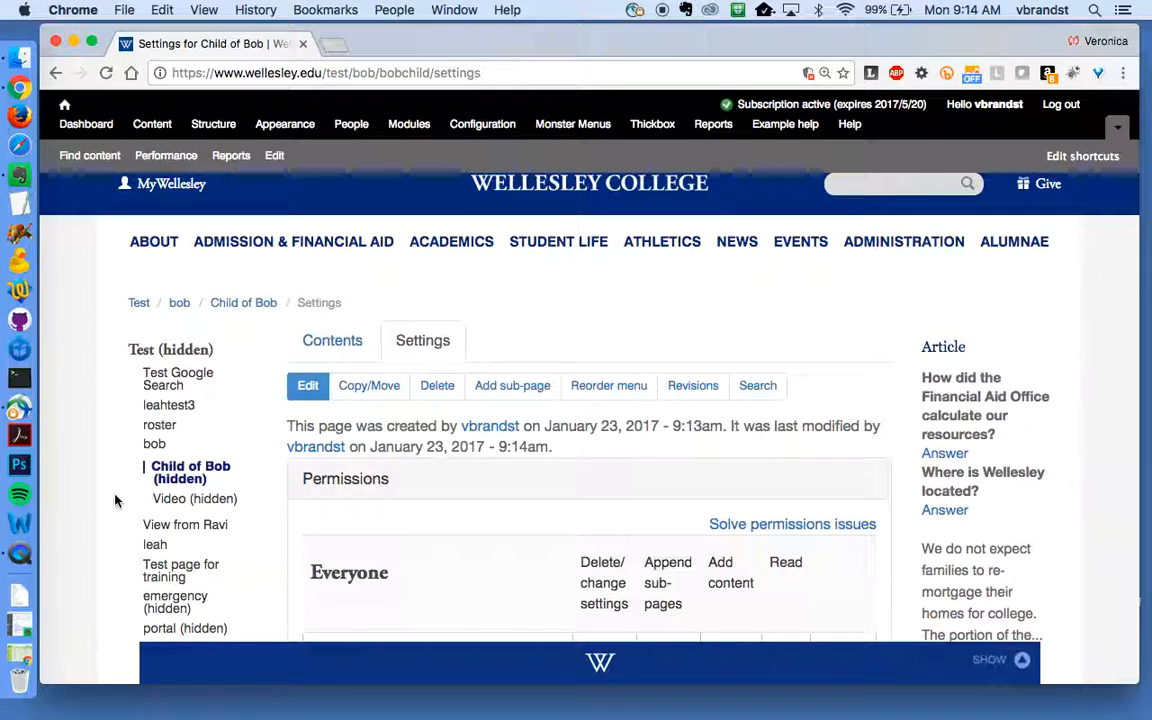
- Reload Child of Bob over http as an anonymous visitor, then go to the bob page
click(203, 73)
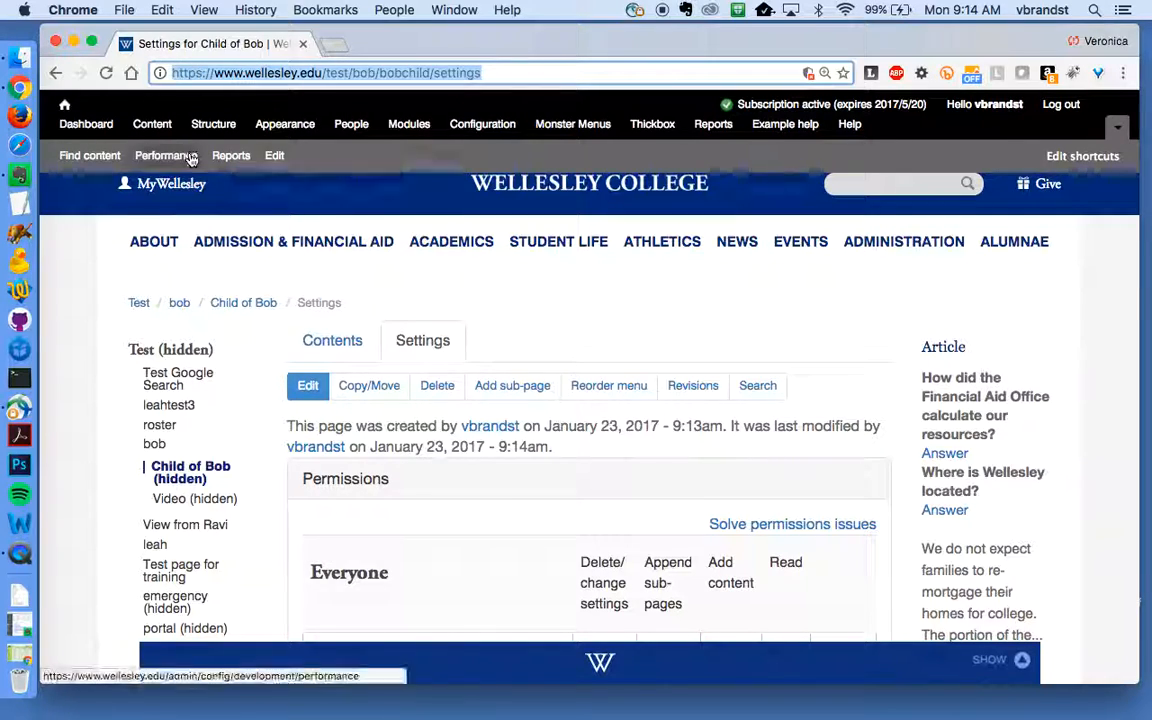
click(203, 74)
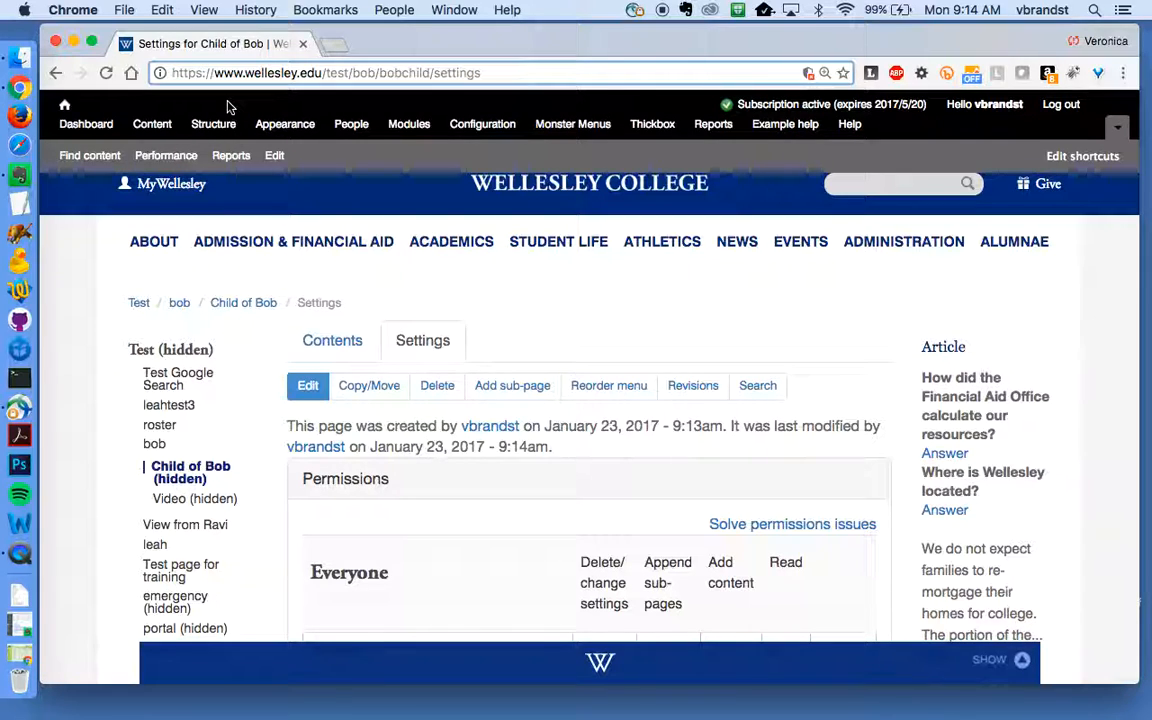
key(BackSpace)
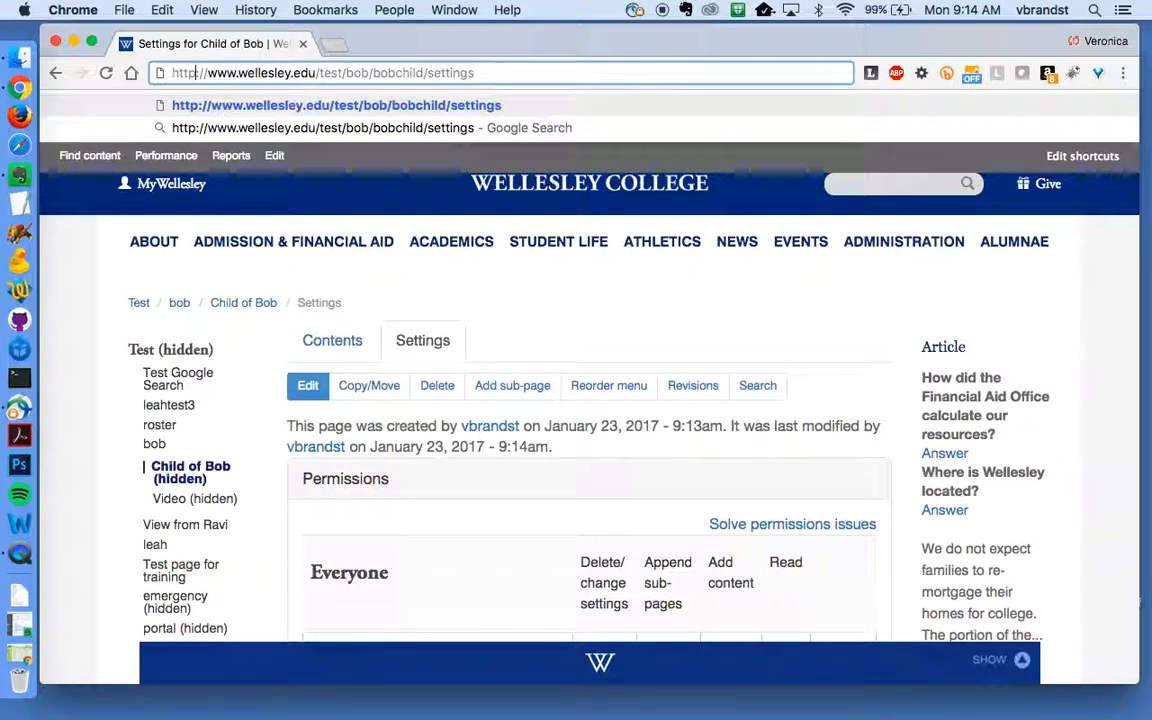
key(Return)
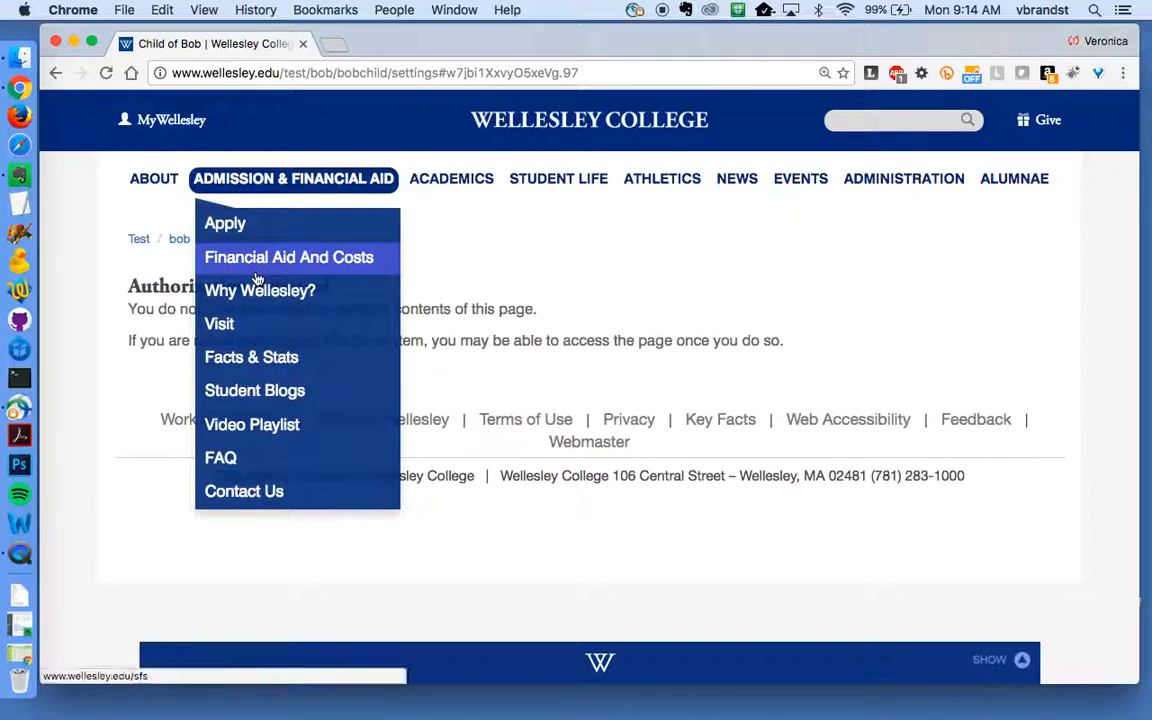
click(179, 241)
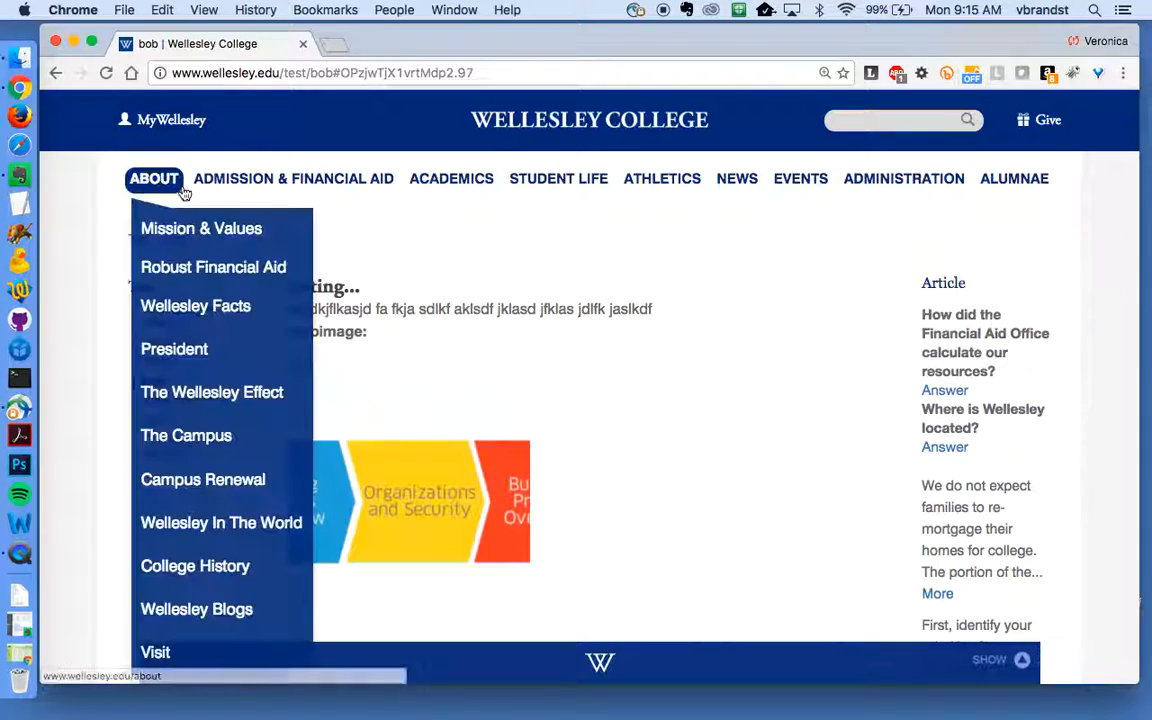
click(183, 70)
click(172, 72)
text(https:)
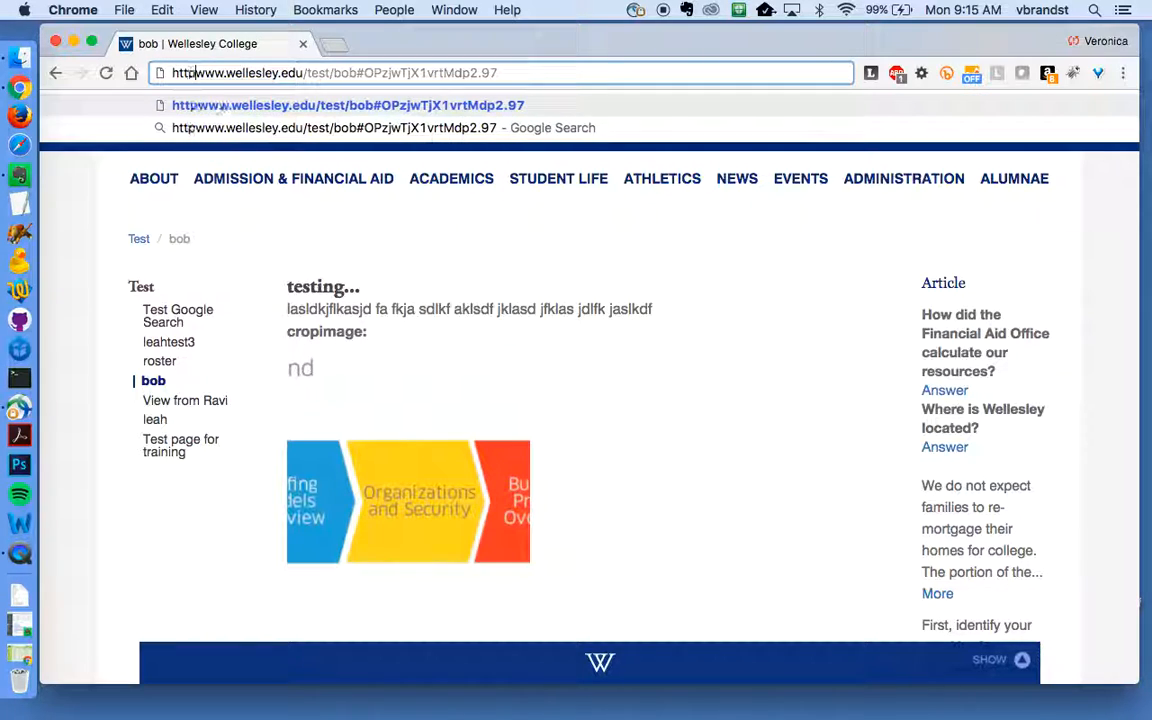
text(//)
key(Return)
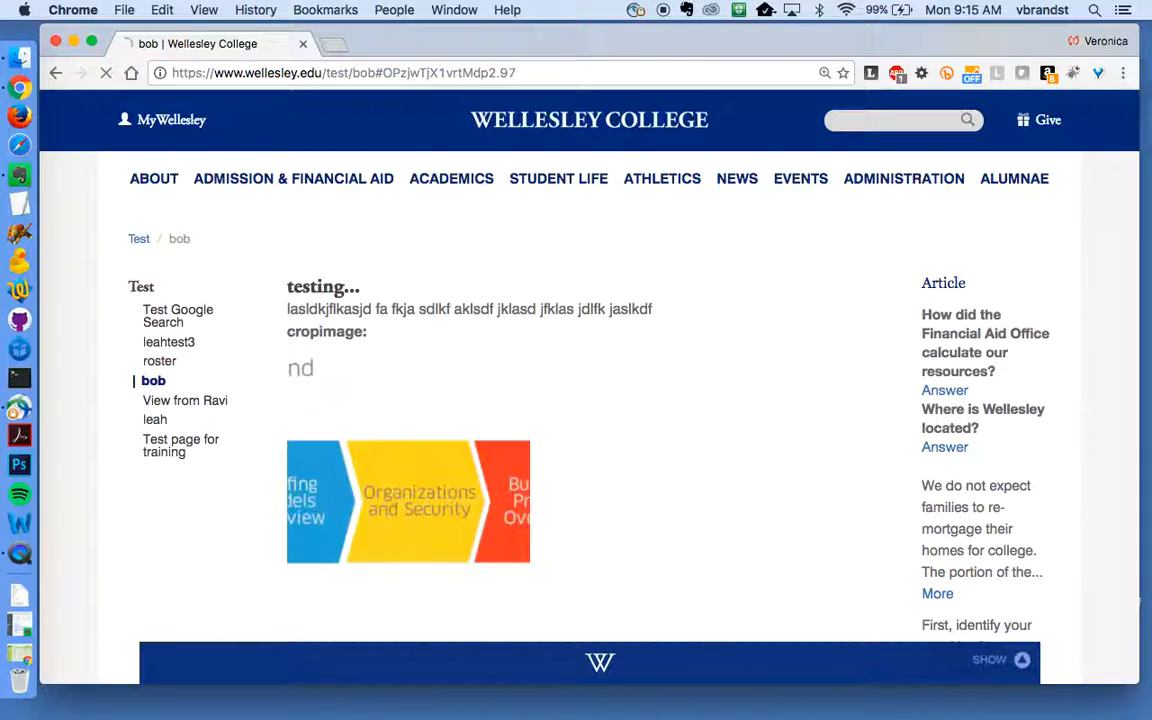